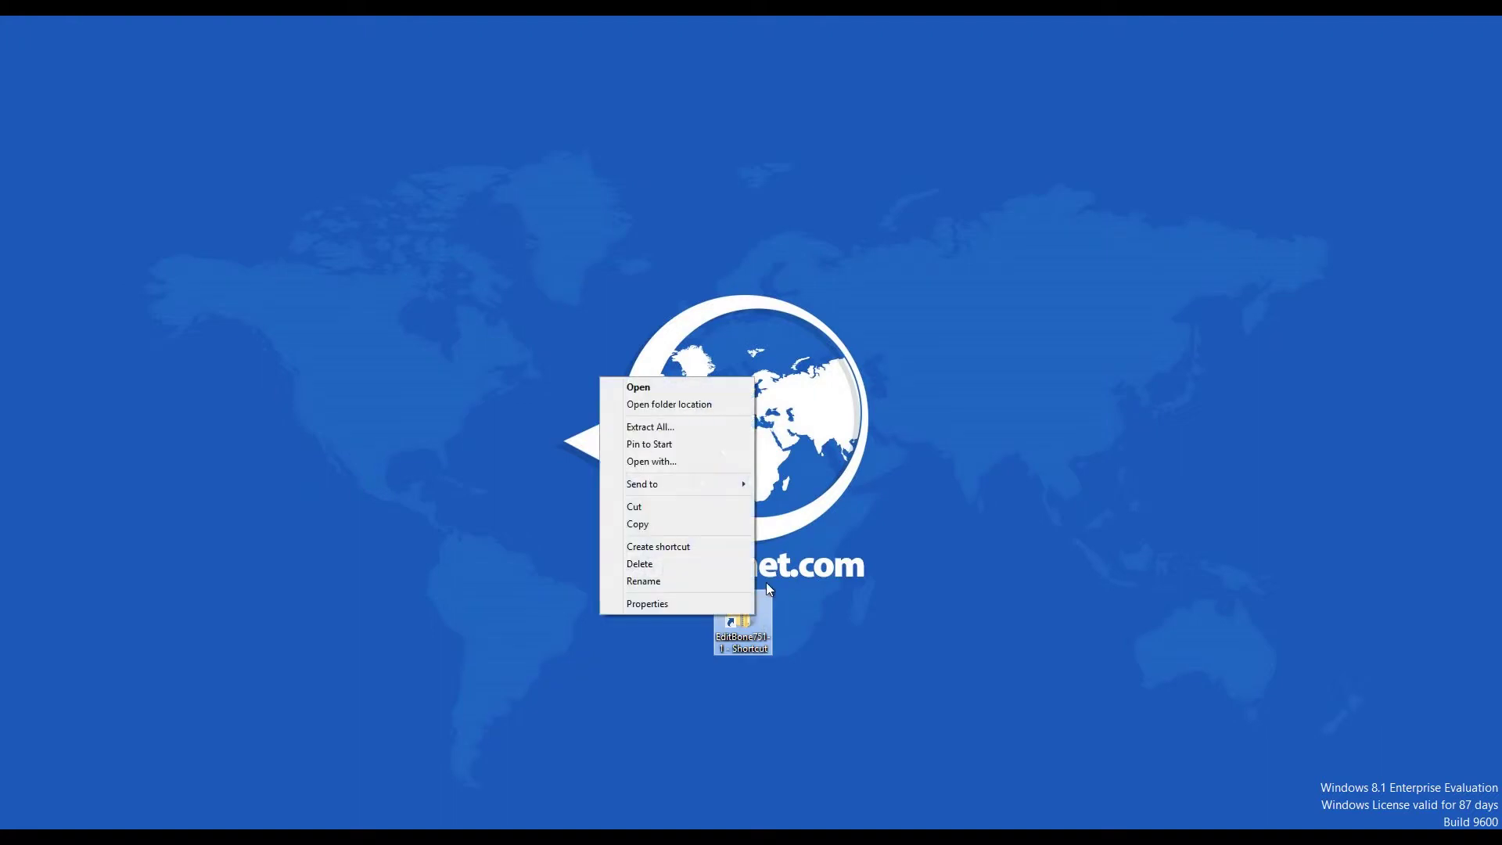
Extract the zipped EditBone archive into the EditBone751-1 downloads folder, replacing the files already in the destination
click(696, 433)
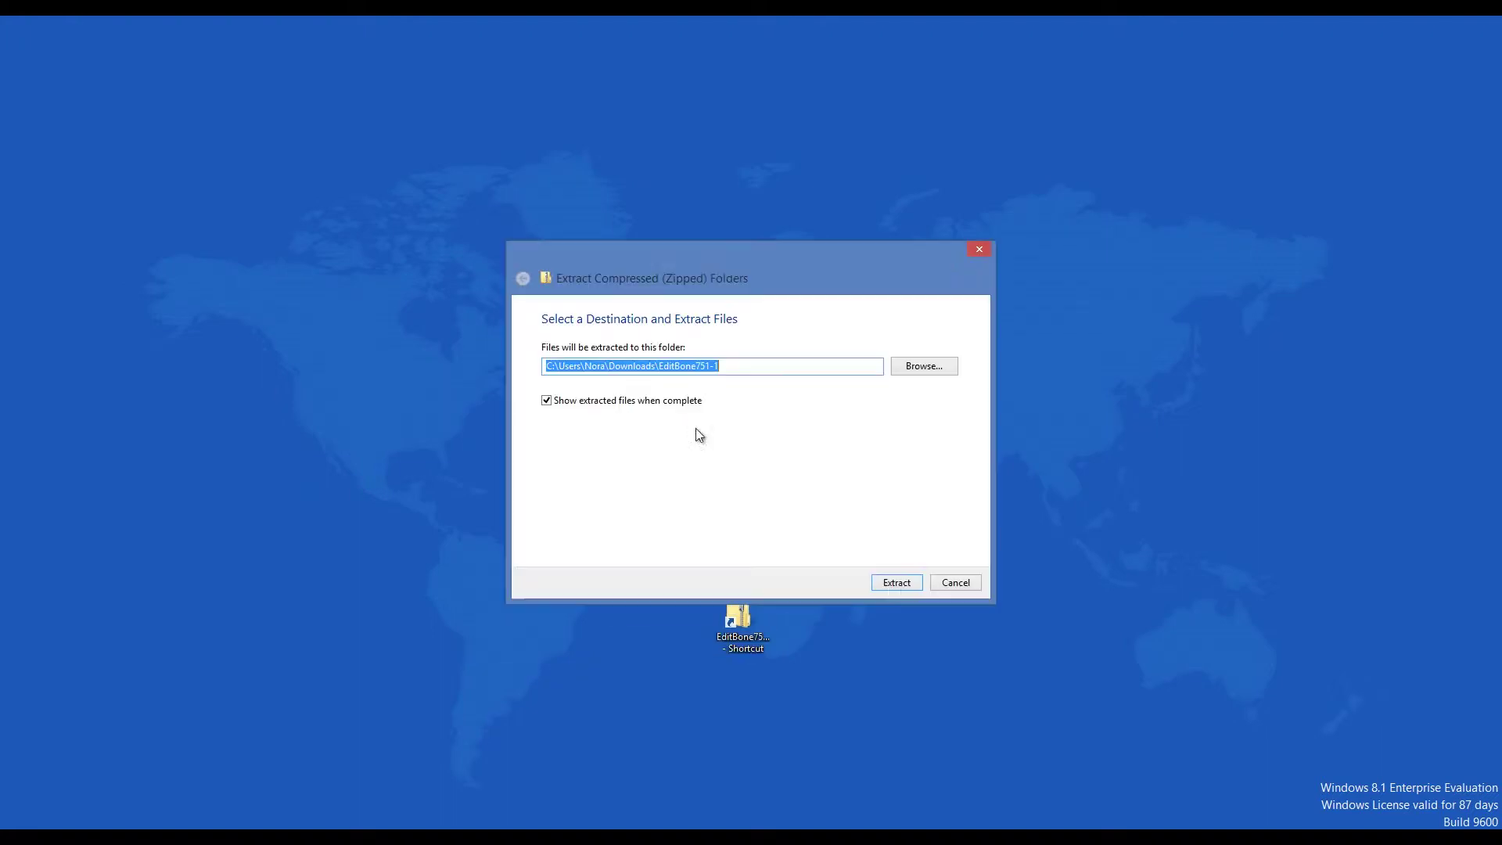
click(891, 586)
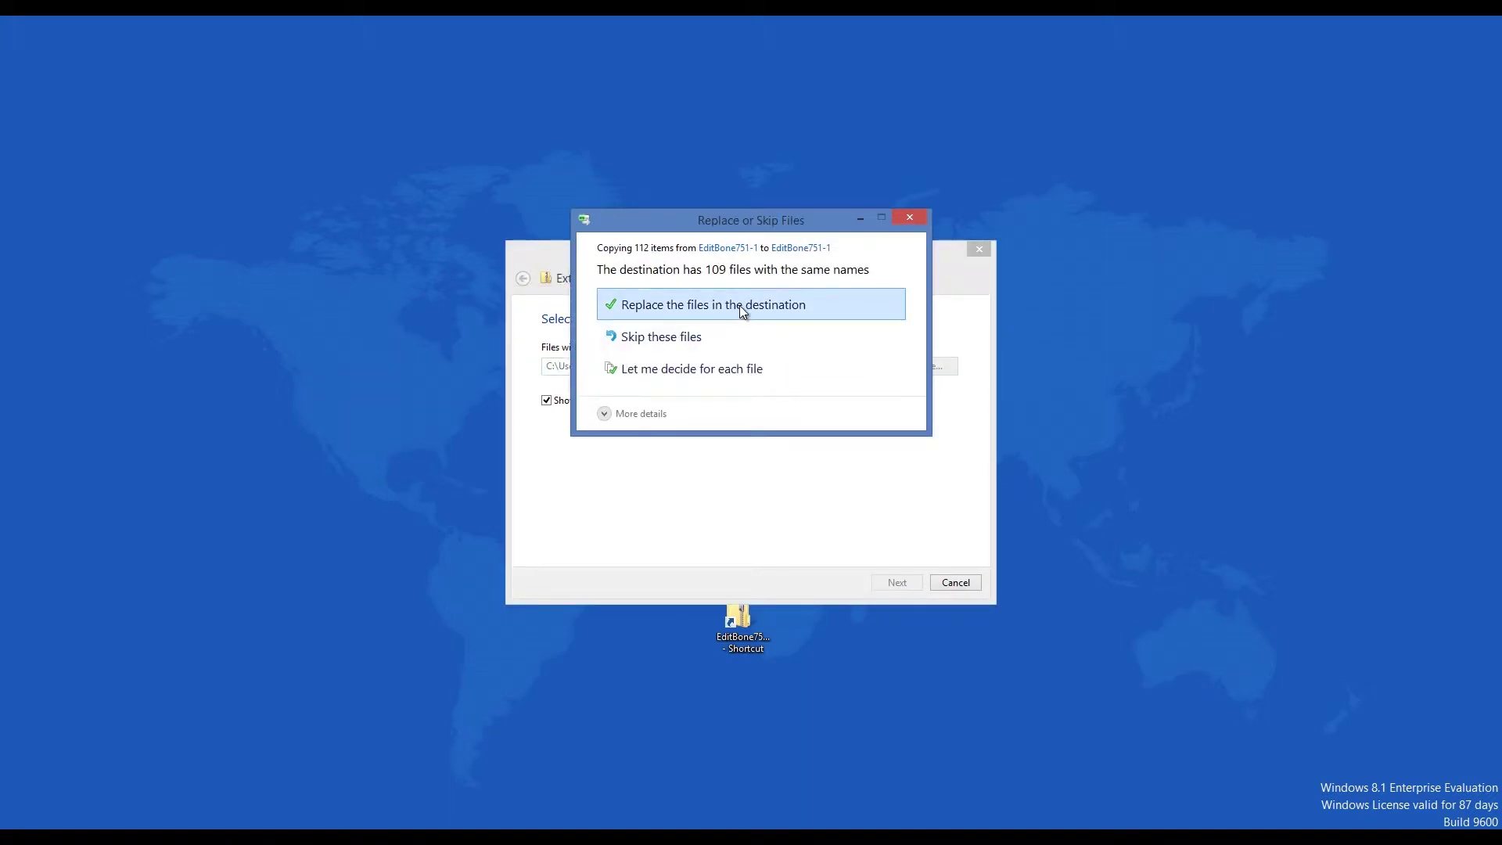
click(732, 304)
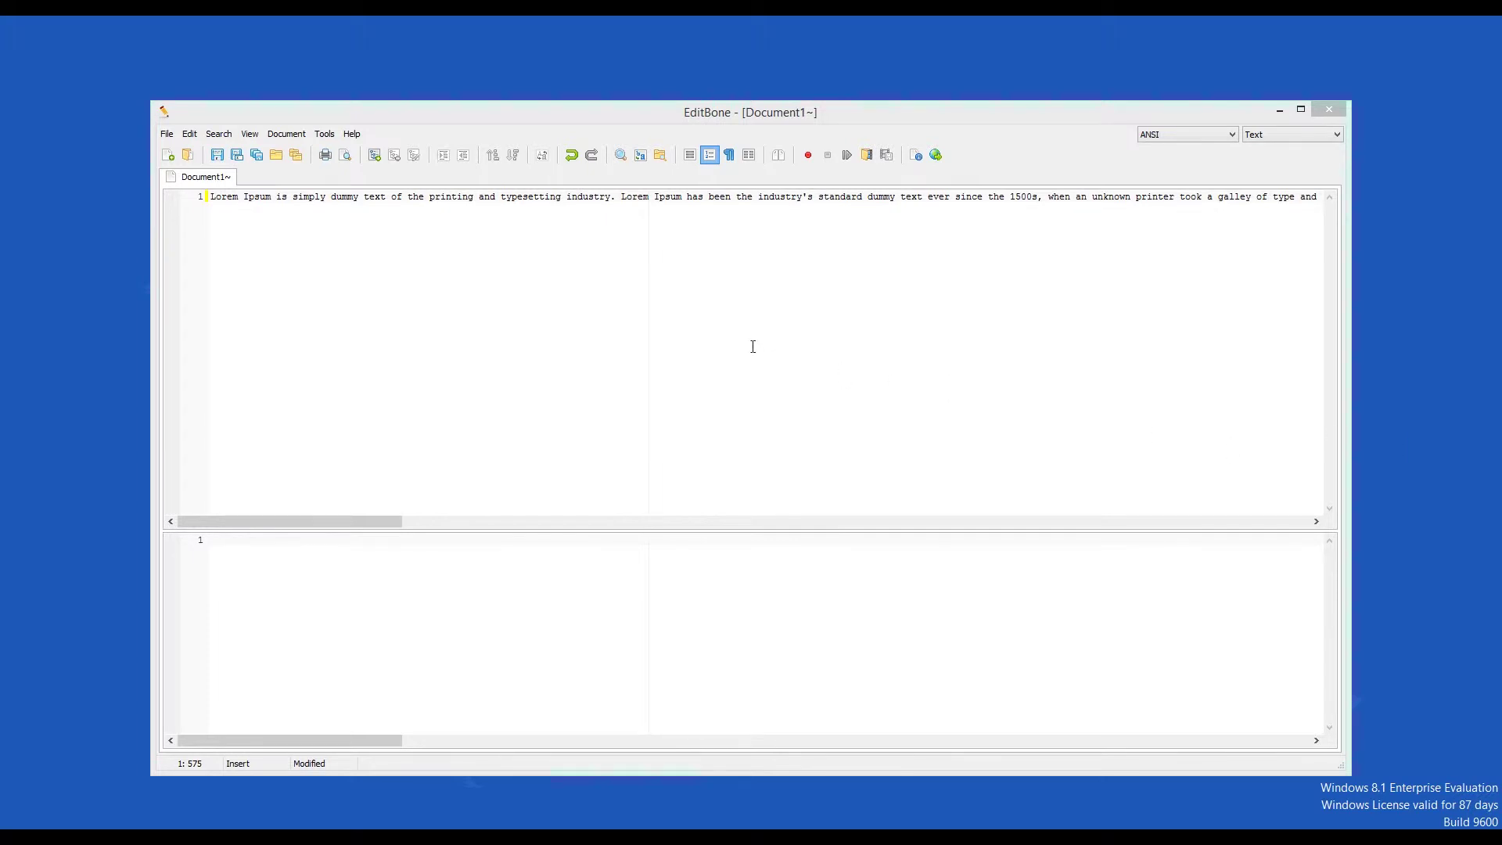
click(167, 134)
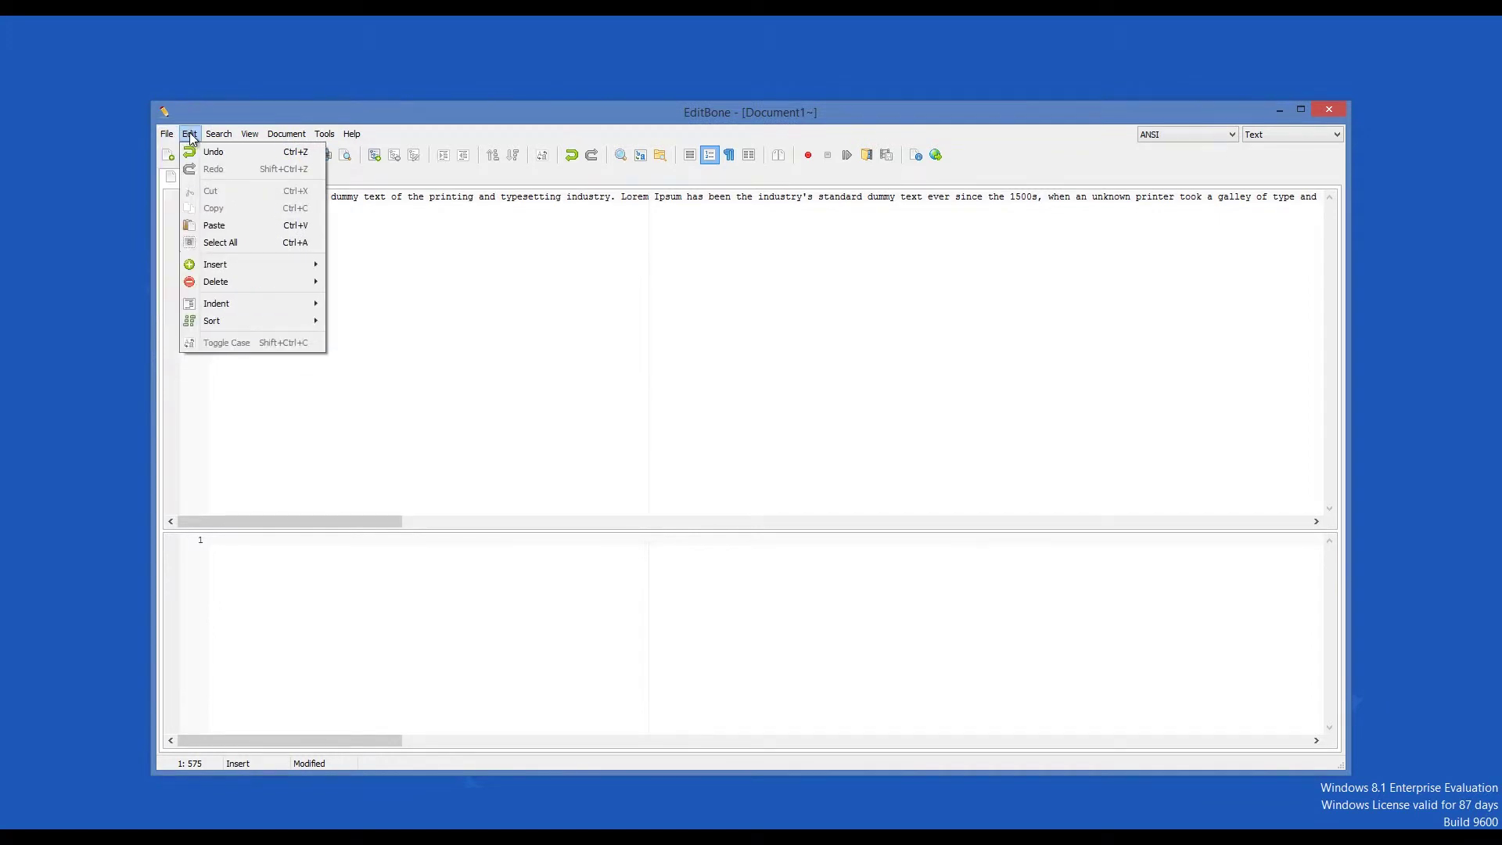
mouse_move(221, 138)
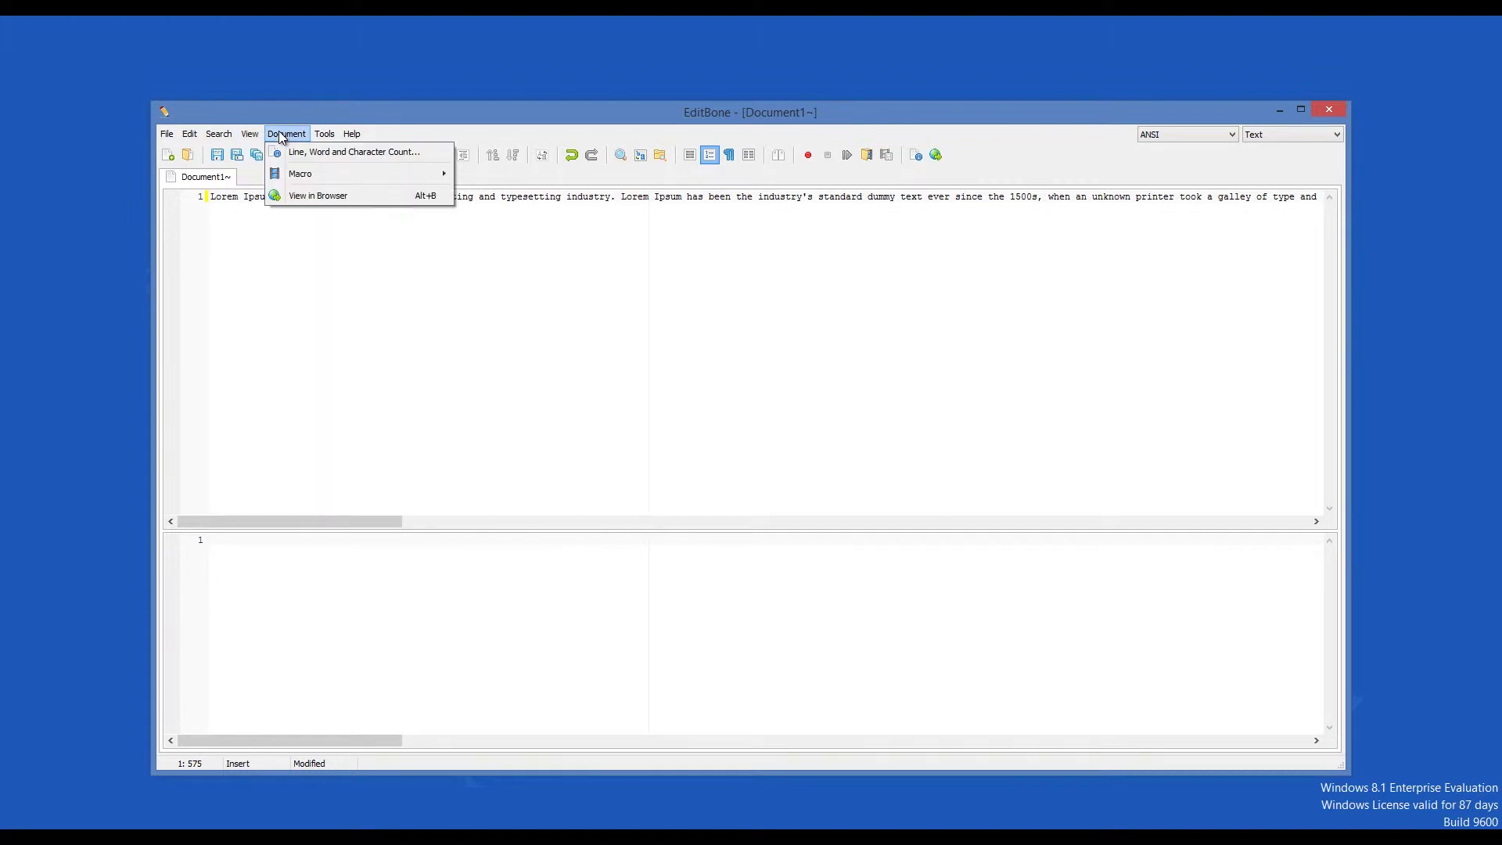
click(310, 196)
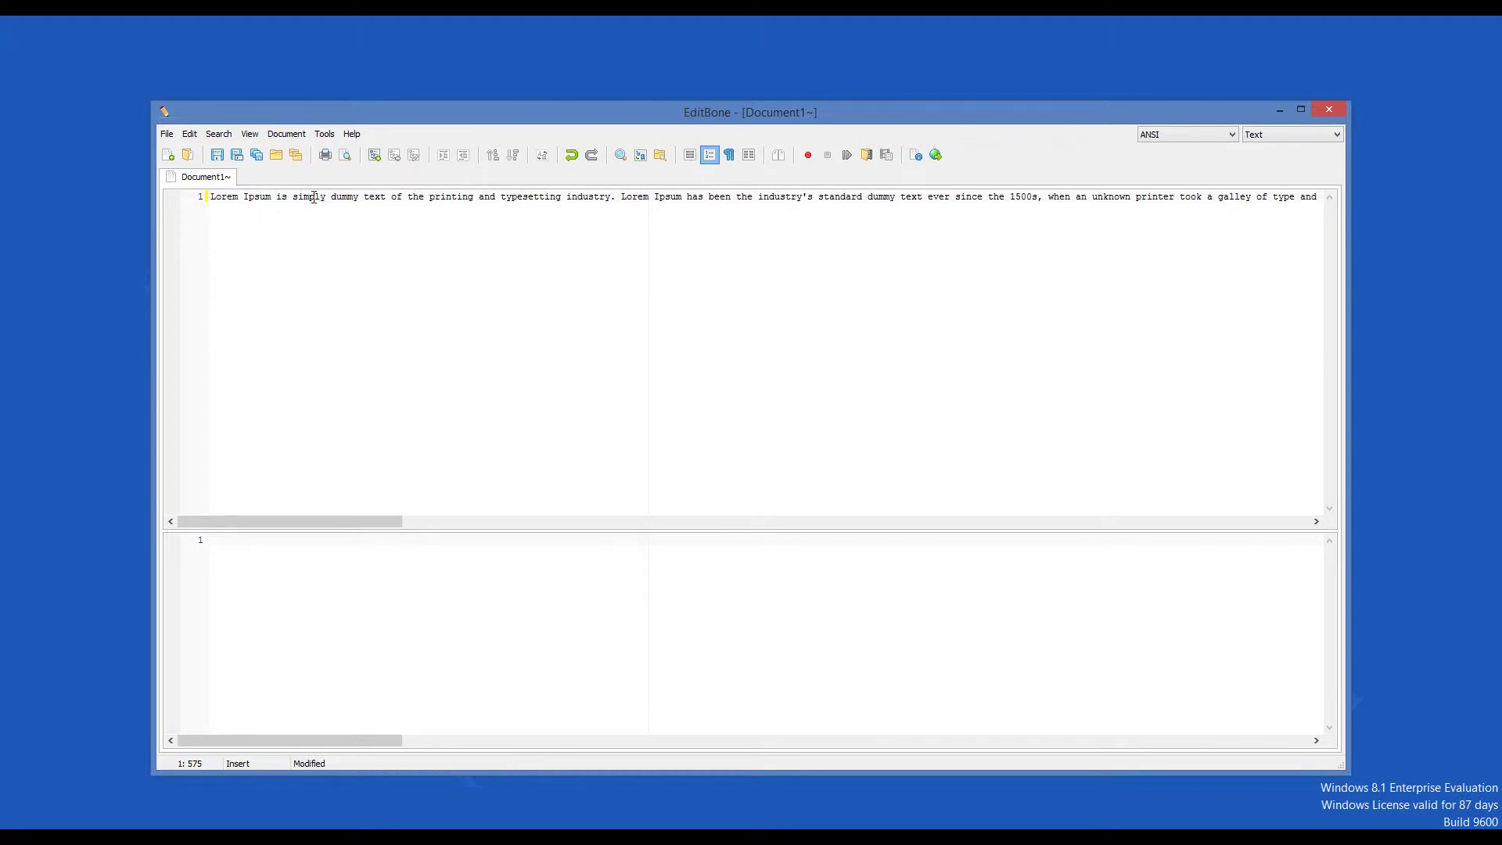
Open the program options to view the general editor settings, and close them without changes
click(330, 141)
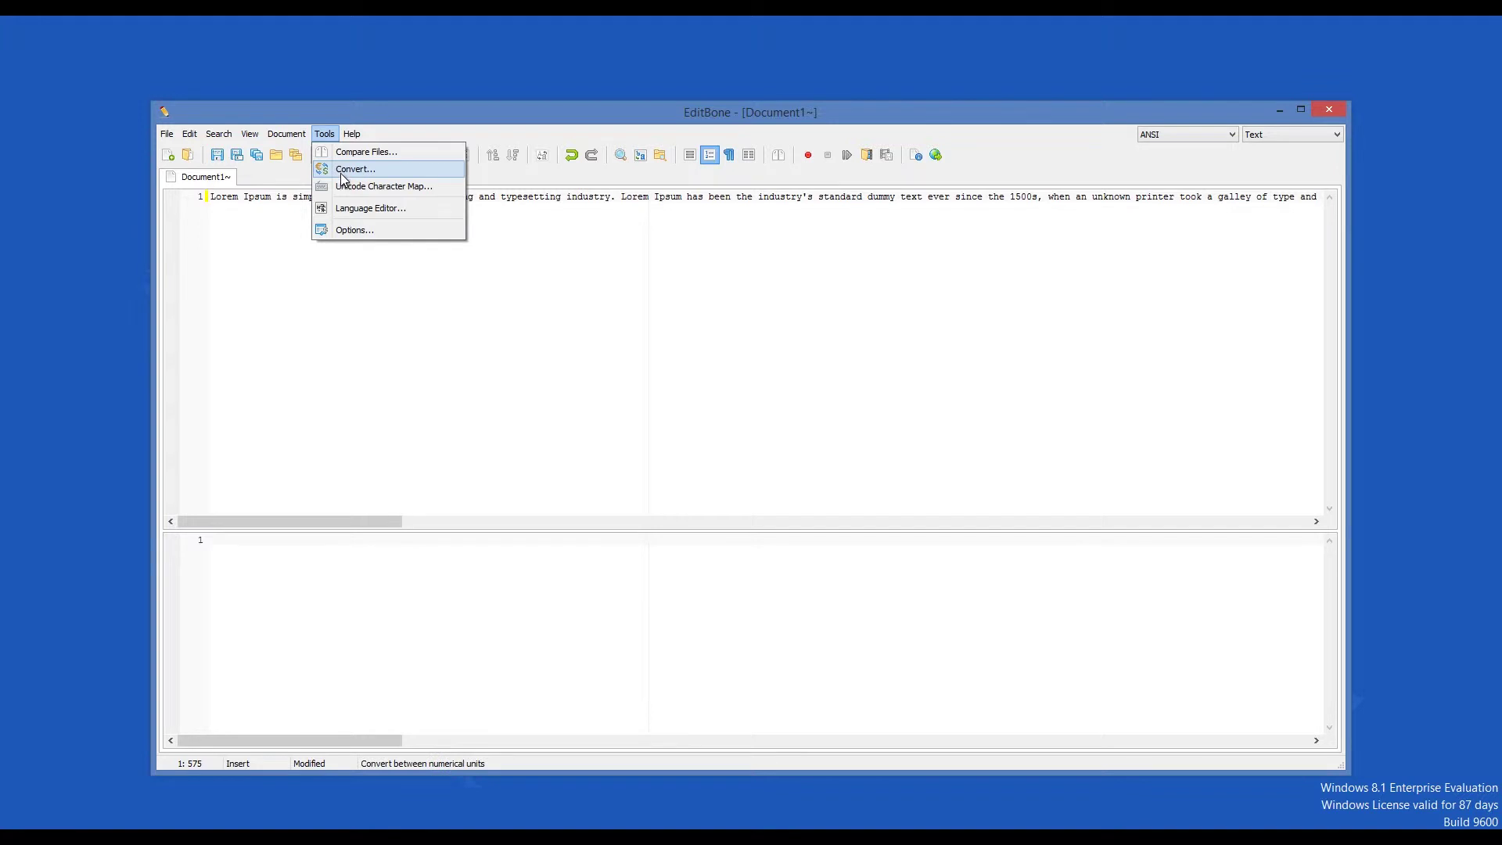
click(356, 229)
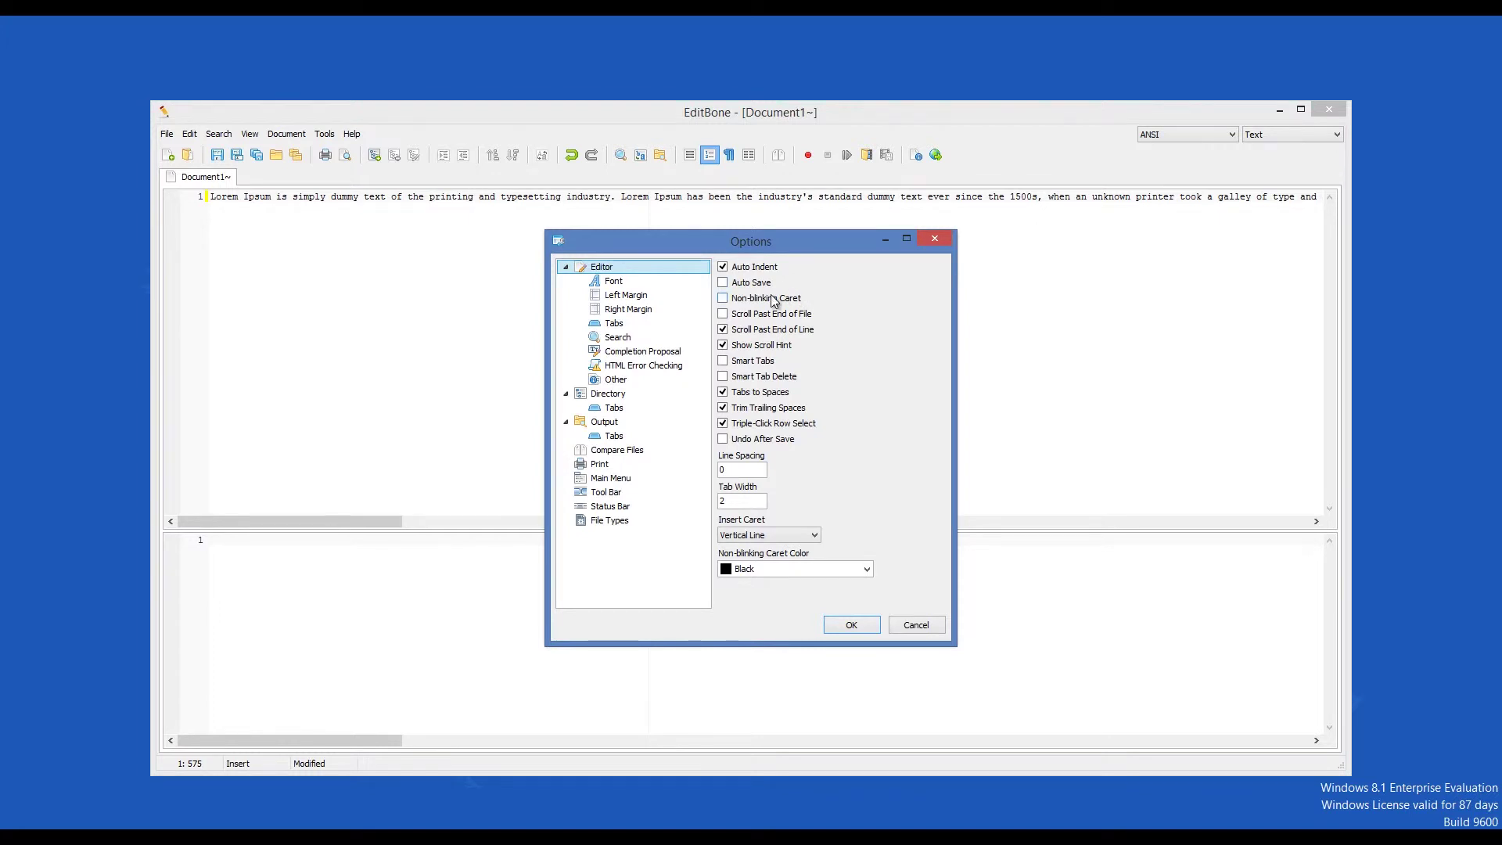
drag(790, 252, 1048, 269)
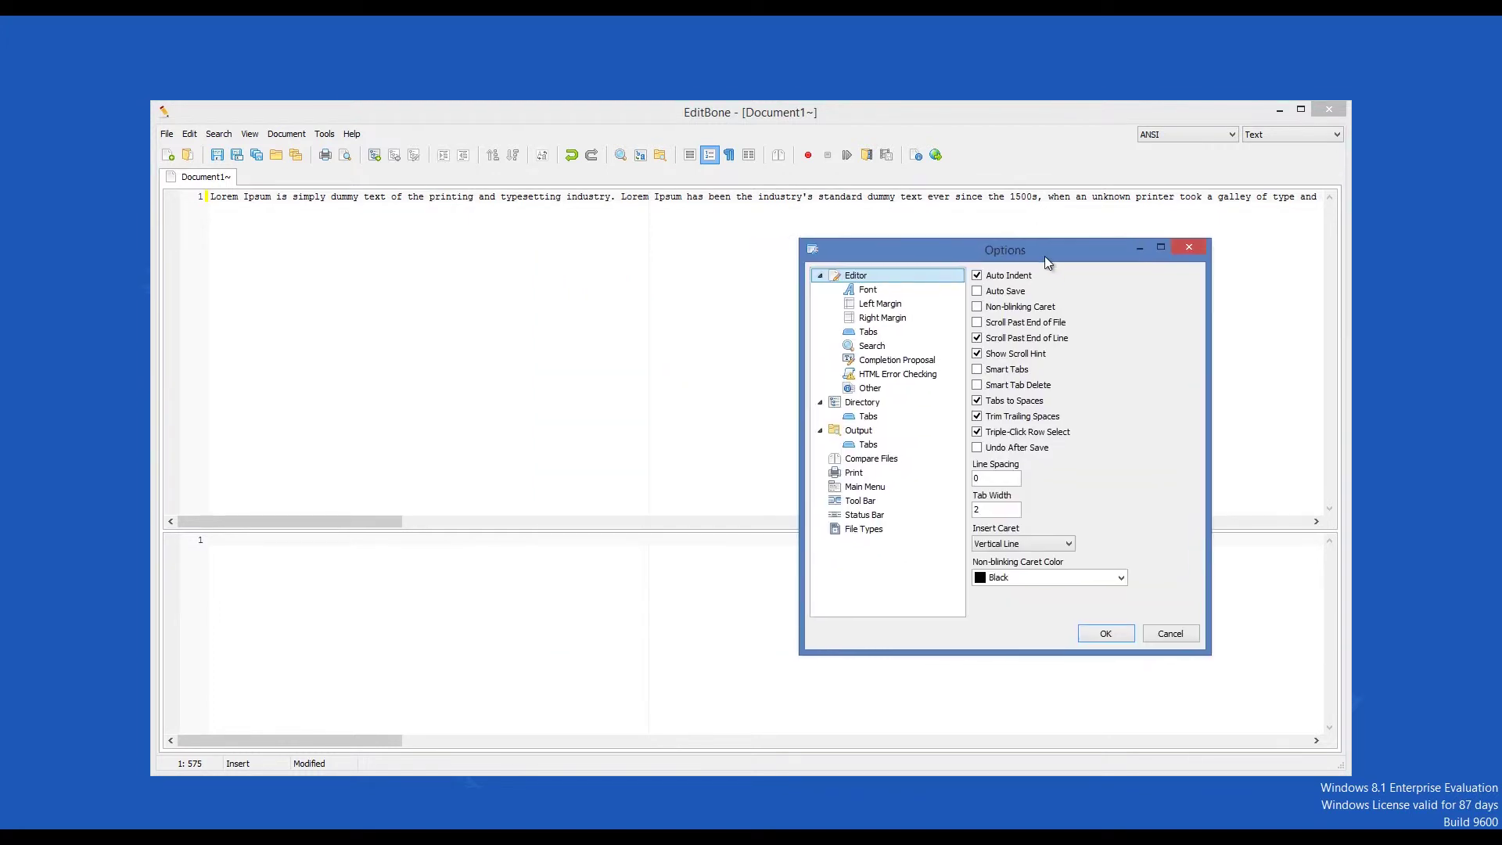
click(1192, 256)
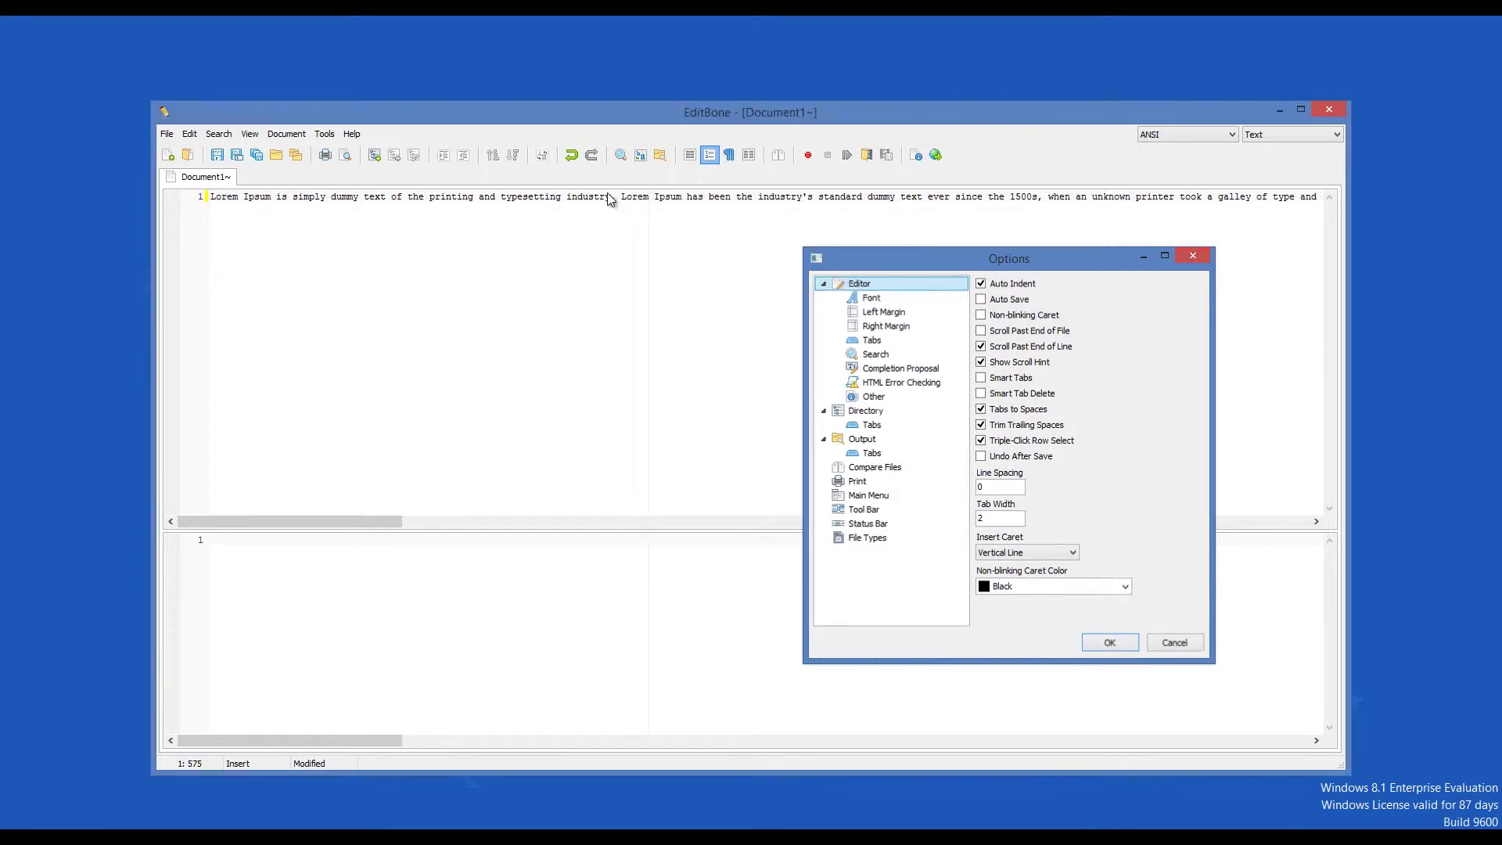
Browse the English language file in the Language Editor, expand its About Language File entry, and close the editor
click(334, 134)
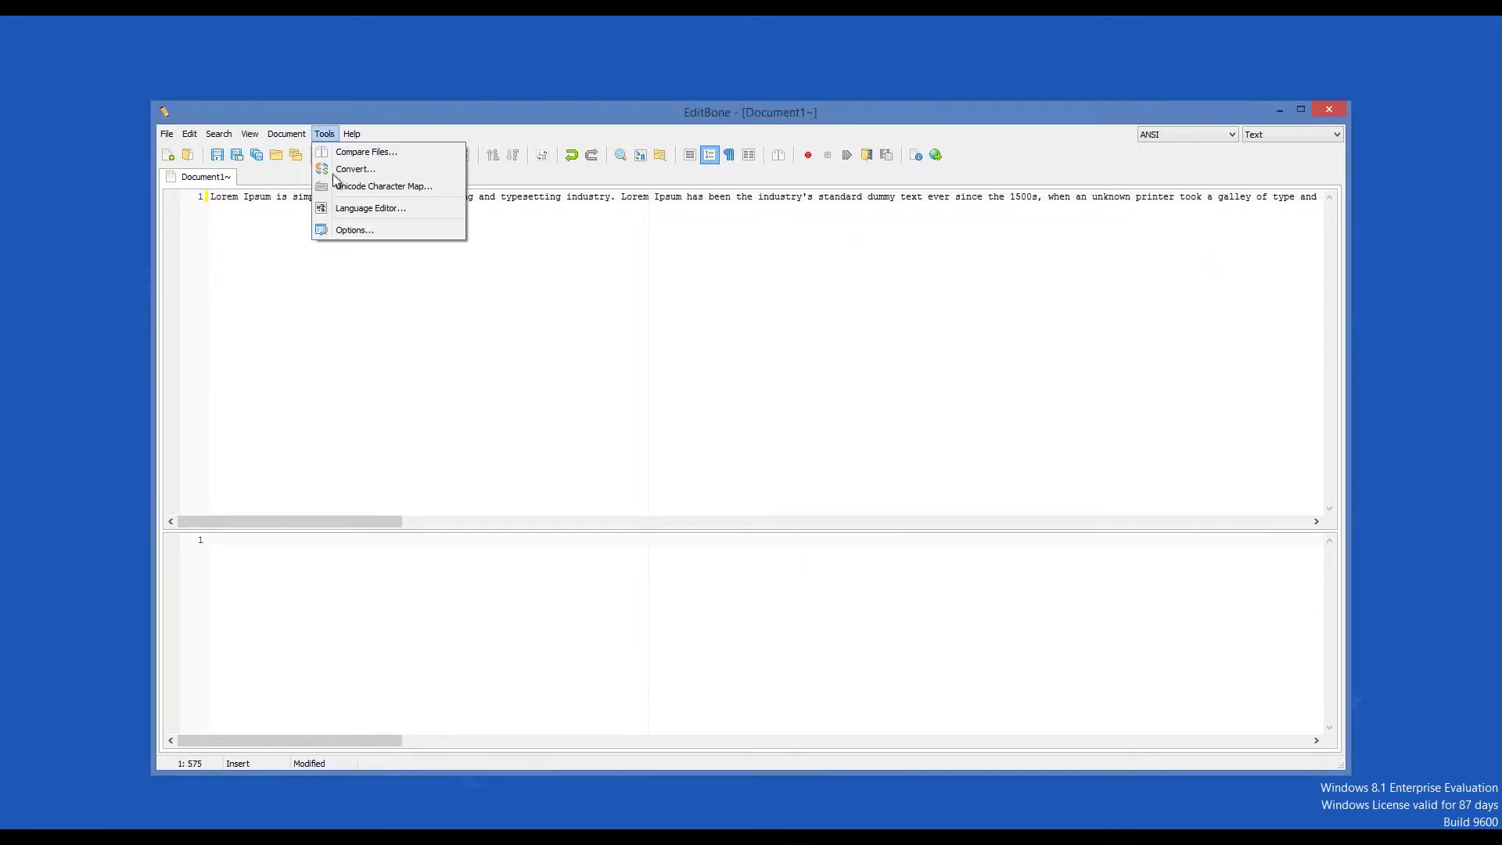
click(356, 208)
scroll(506, 379, down, 7)
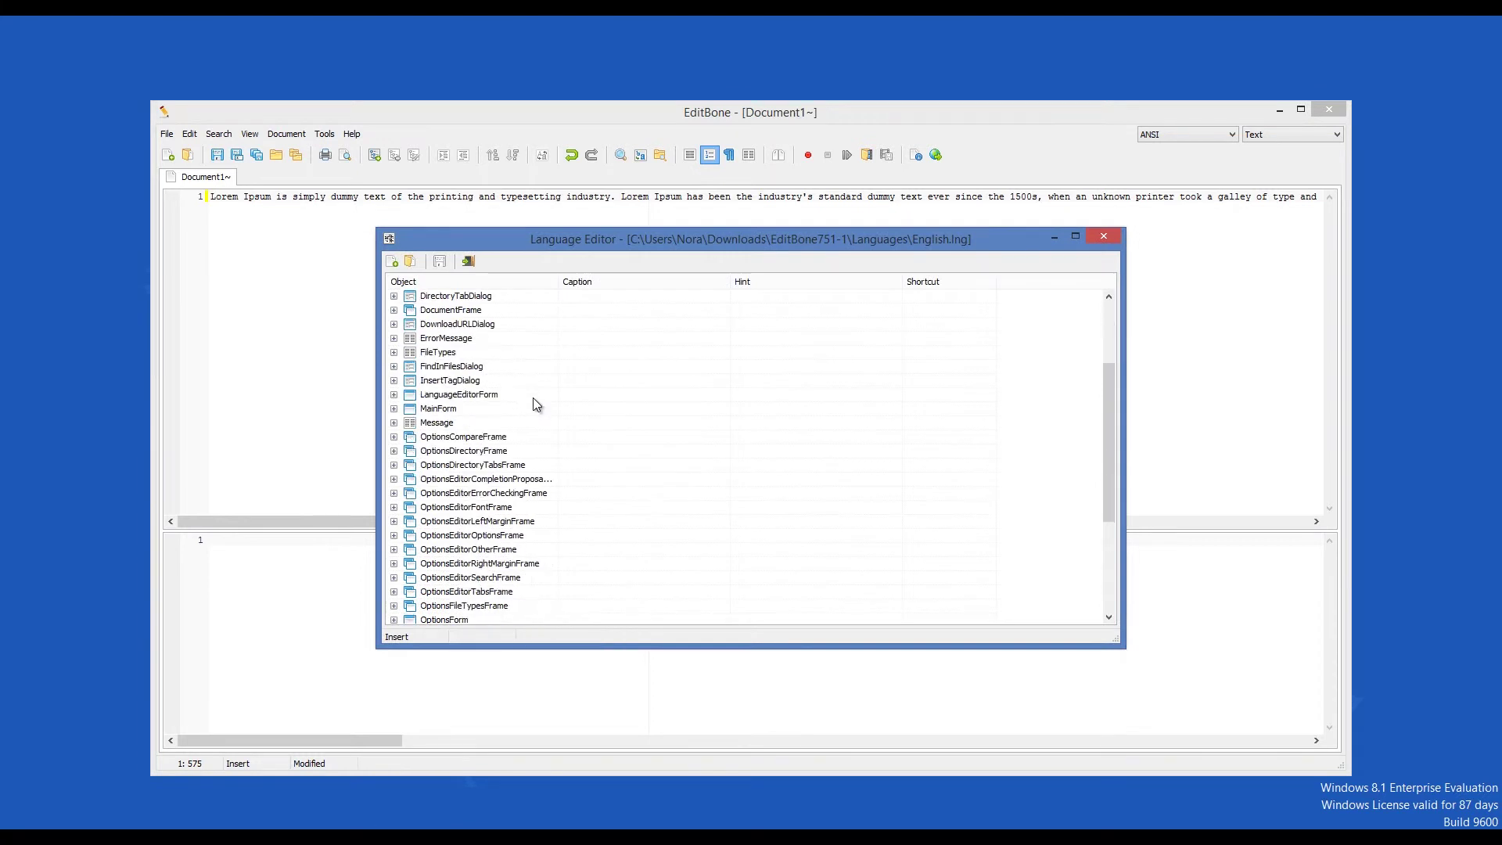
scroll(533, 401, up, 7)
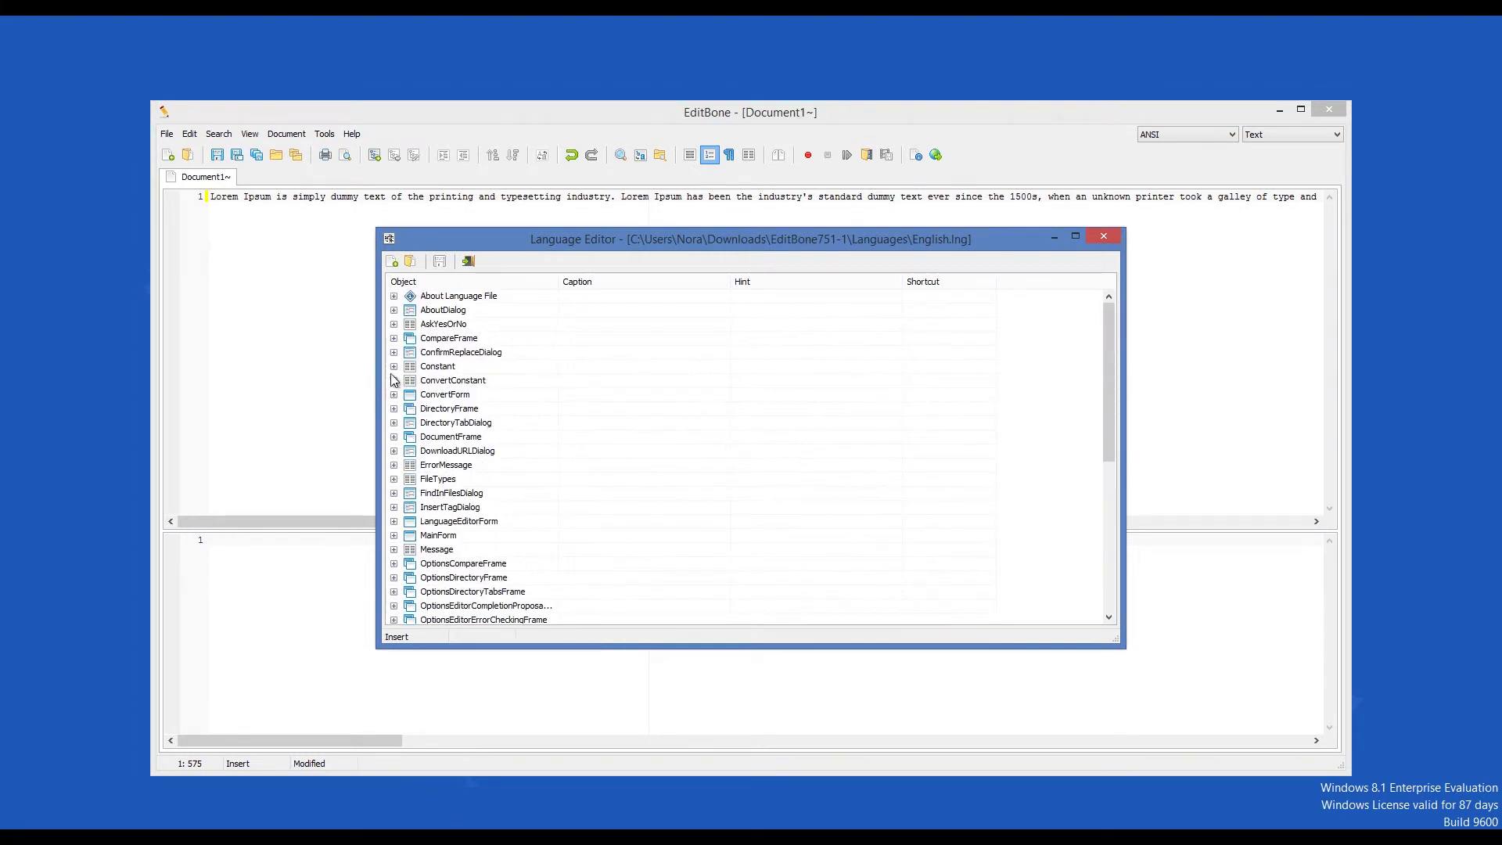
click(394, 297)
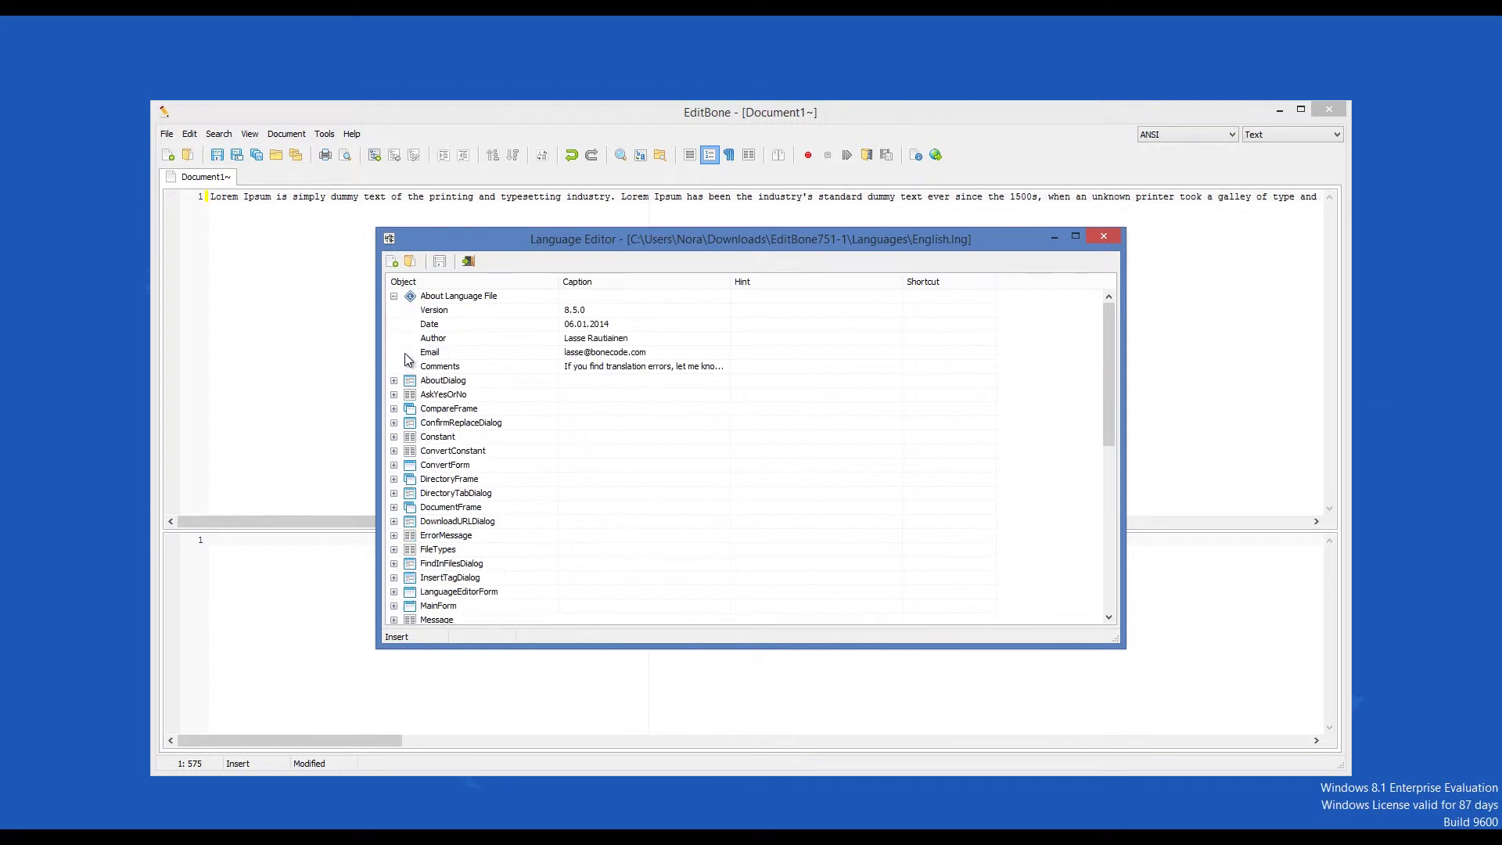
click(1103, 238)
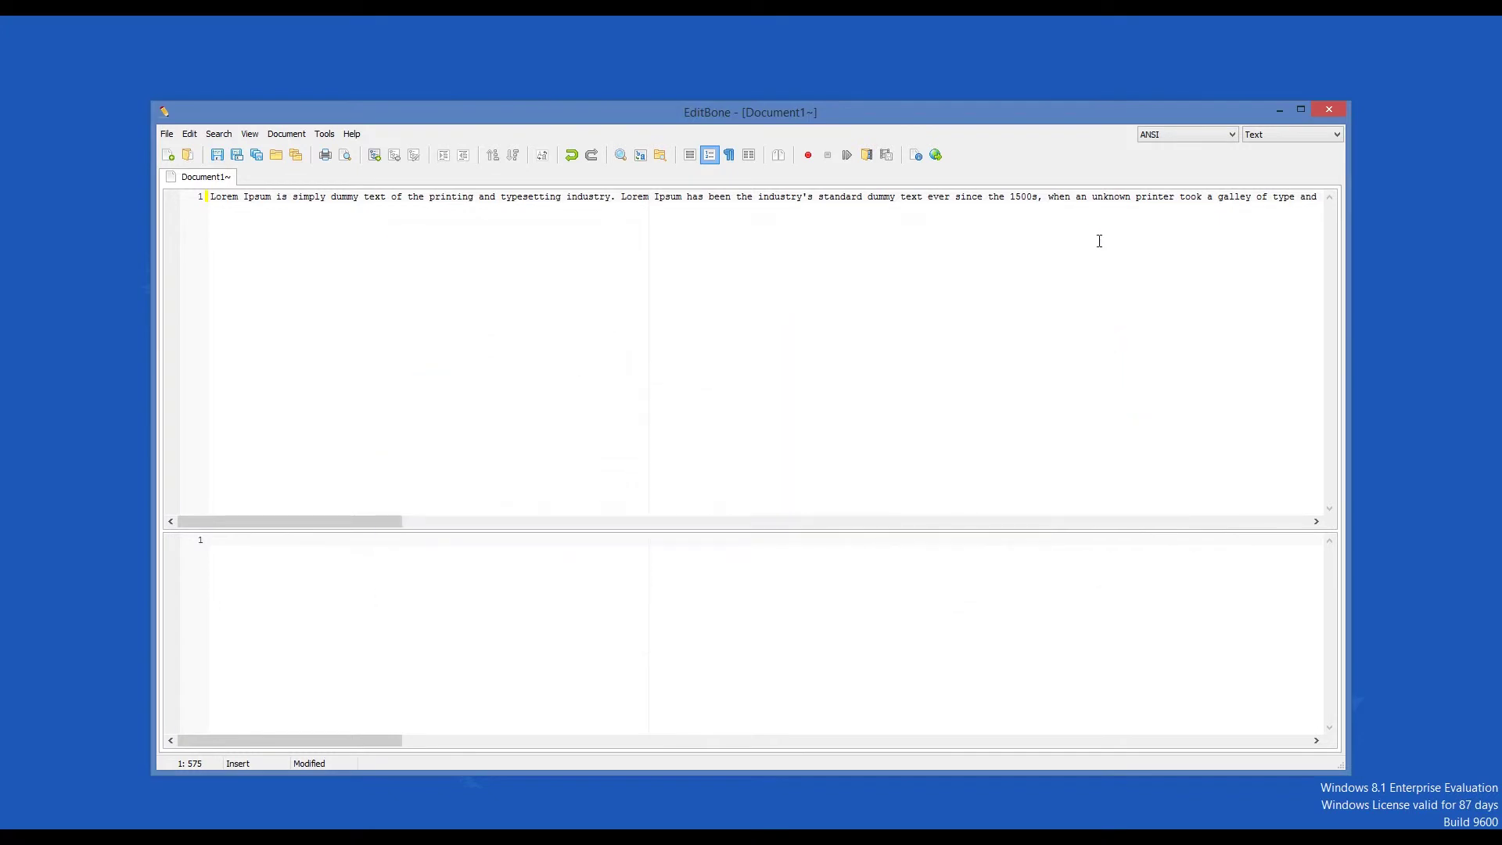
View the About EditBone version information and close it
click(351, 134)
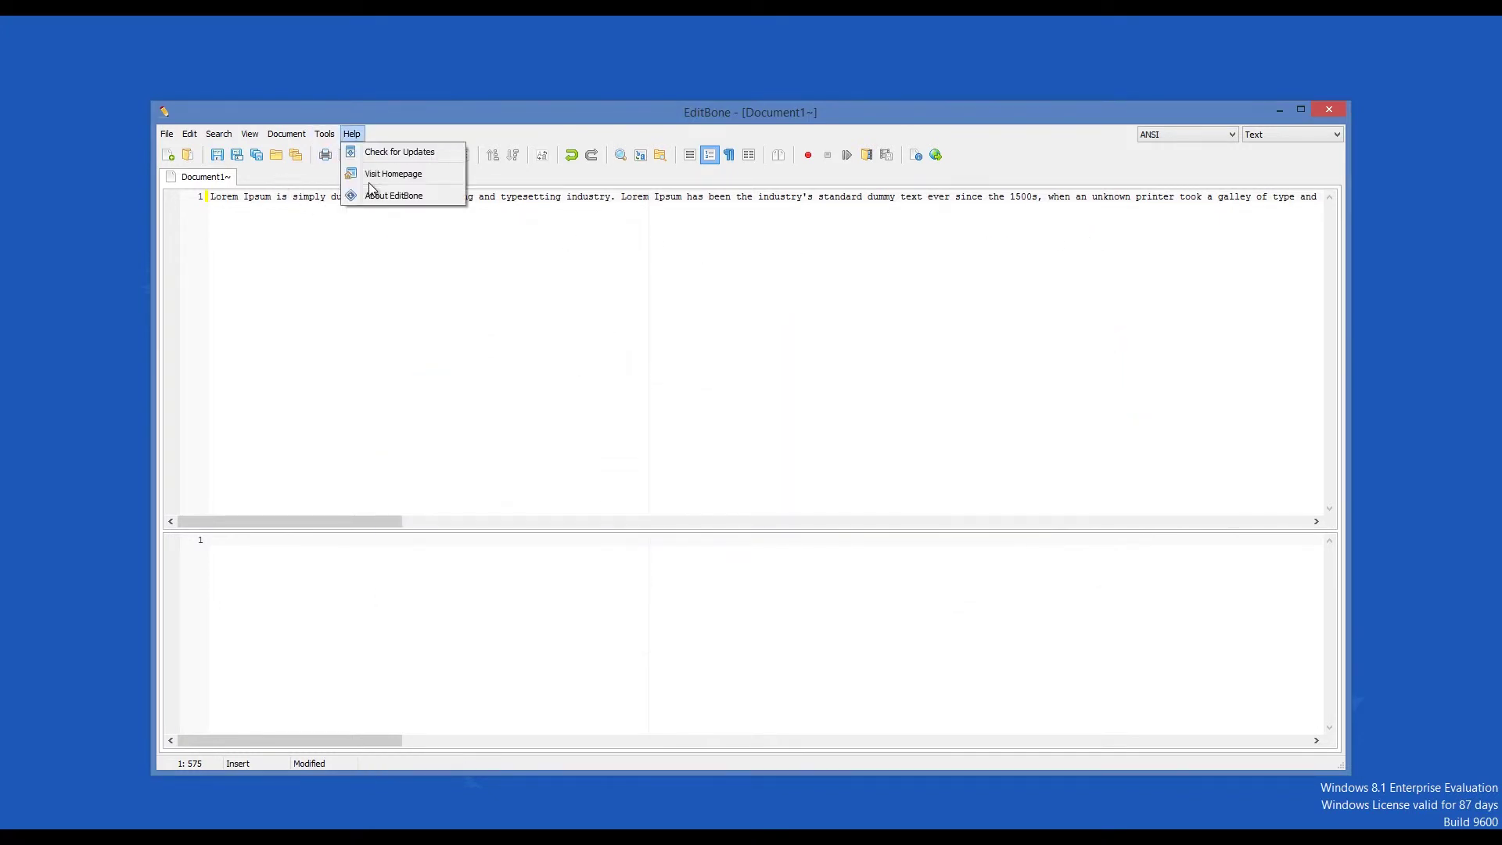
click(377, 195)
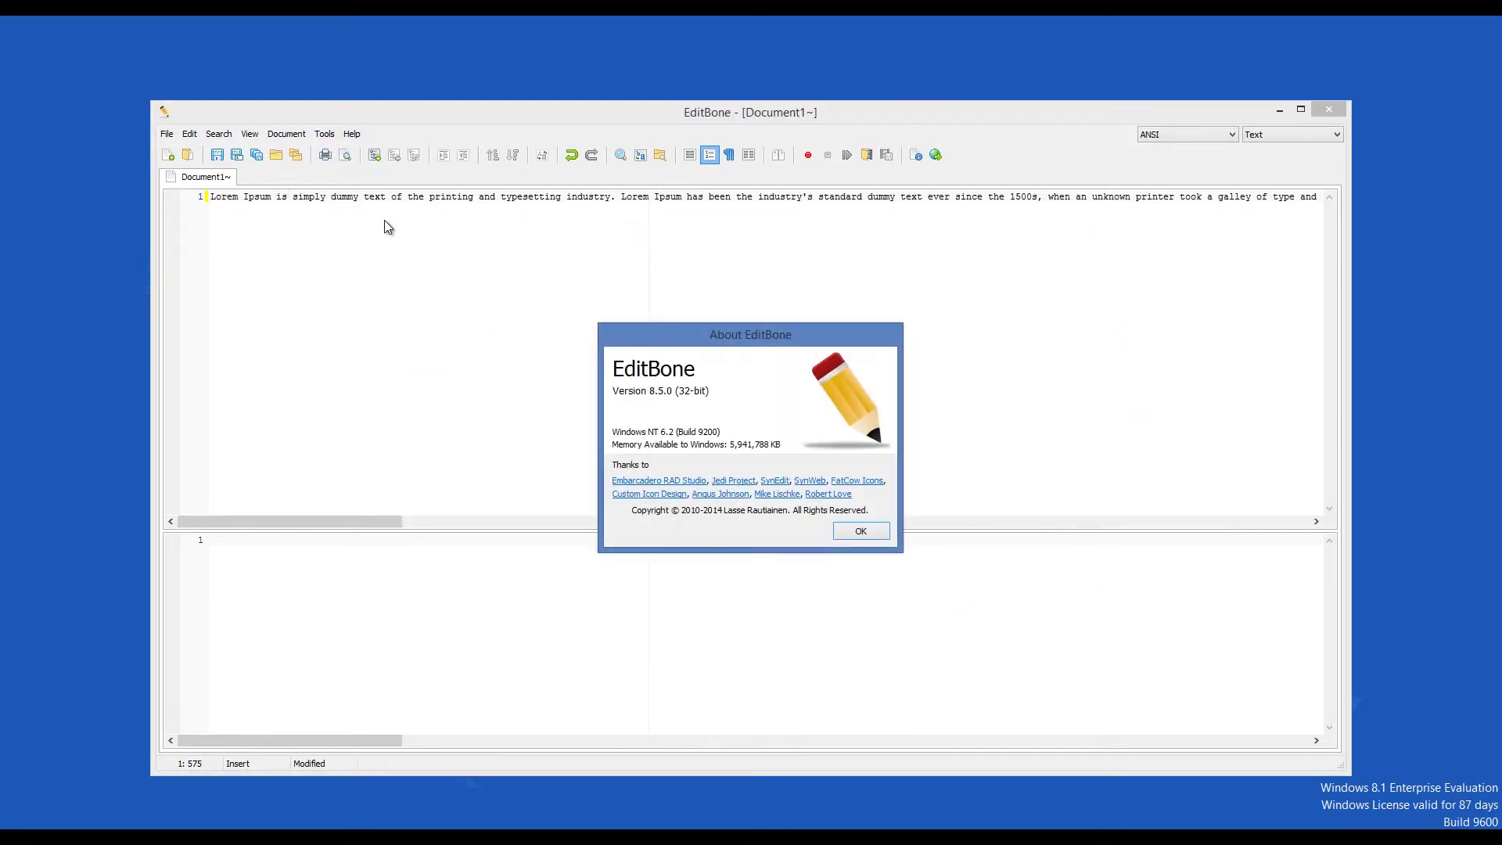
click(867, 538)
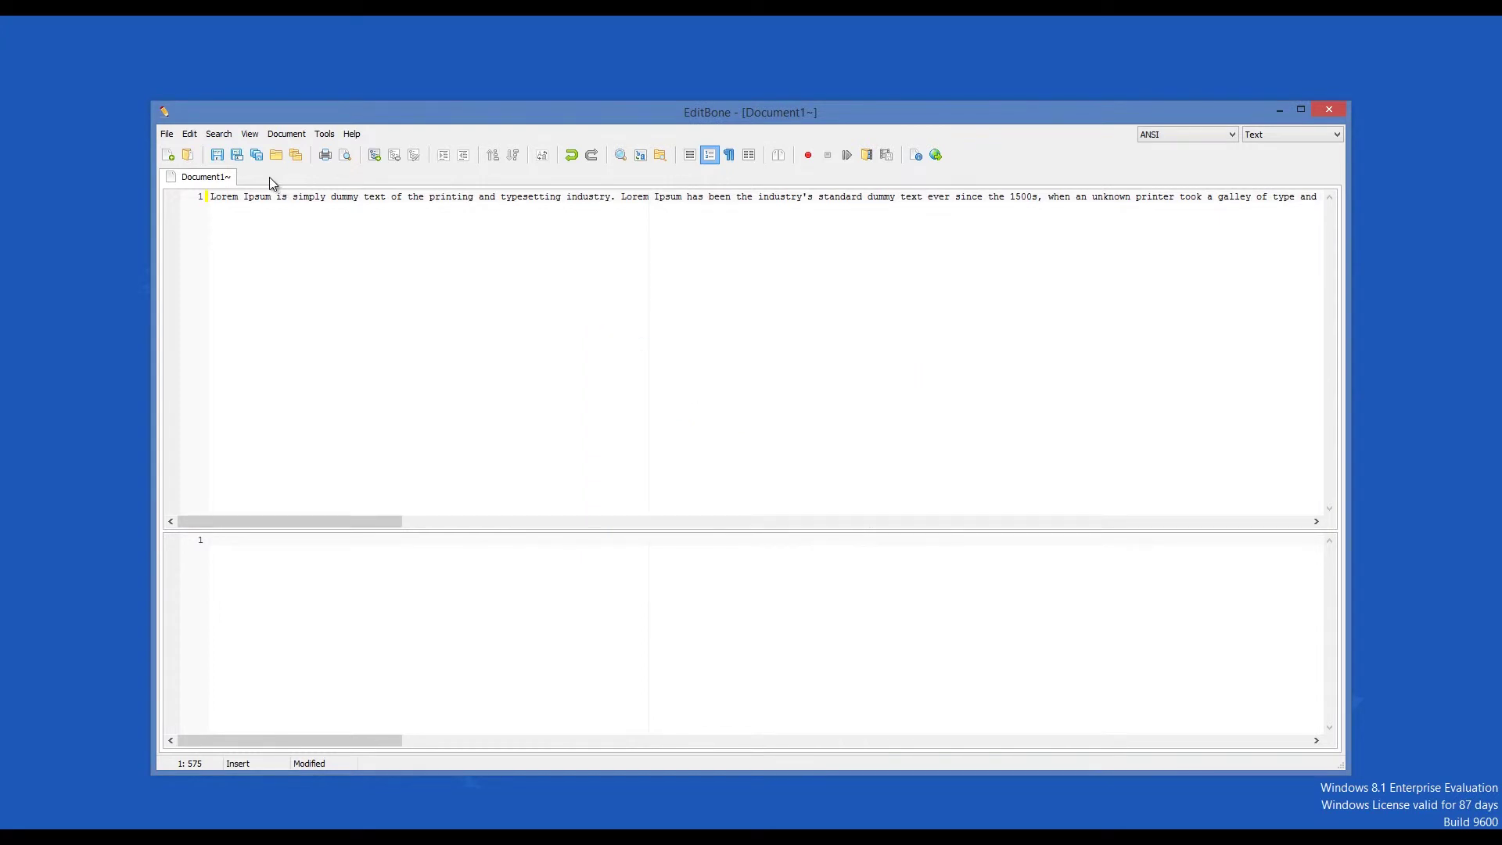
Check the print preview of the Lorem Ipsum document and close it
click(168, 135)
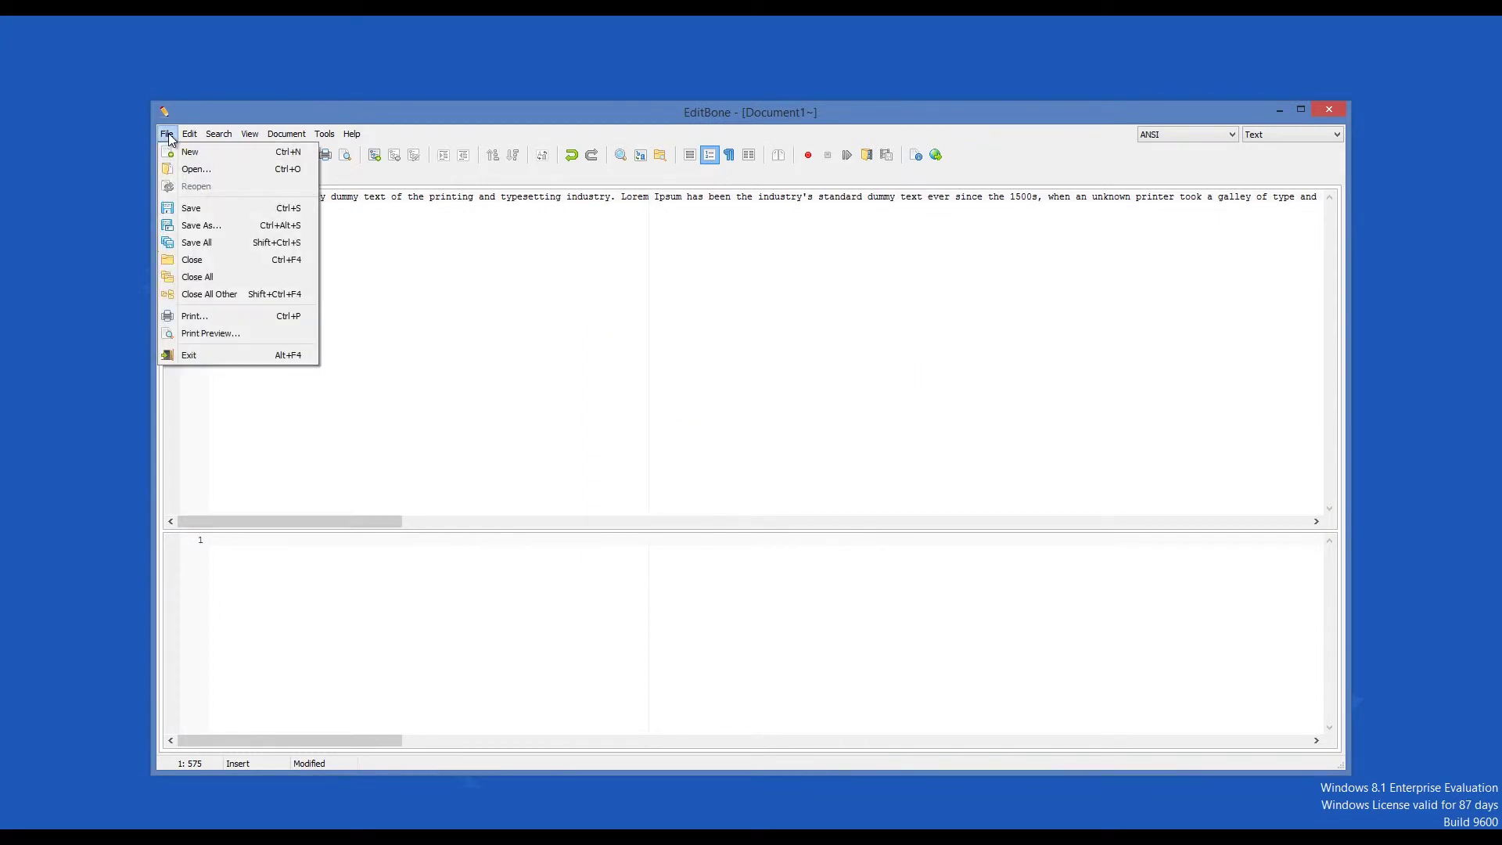
click(218, 333)
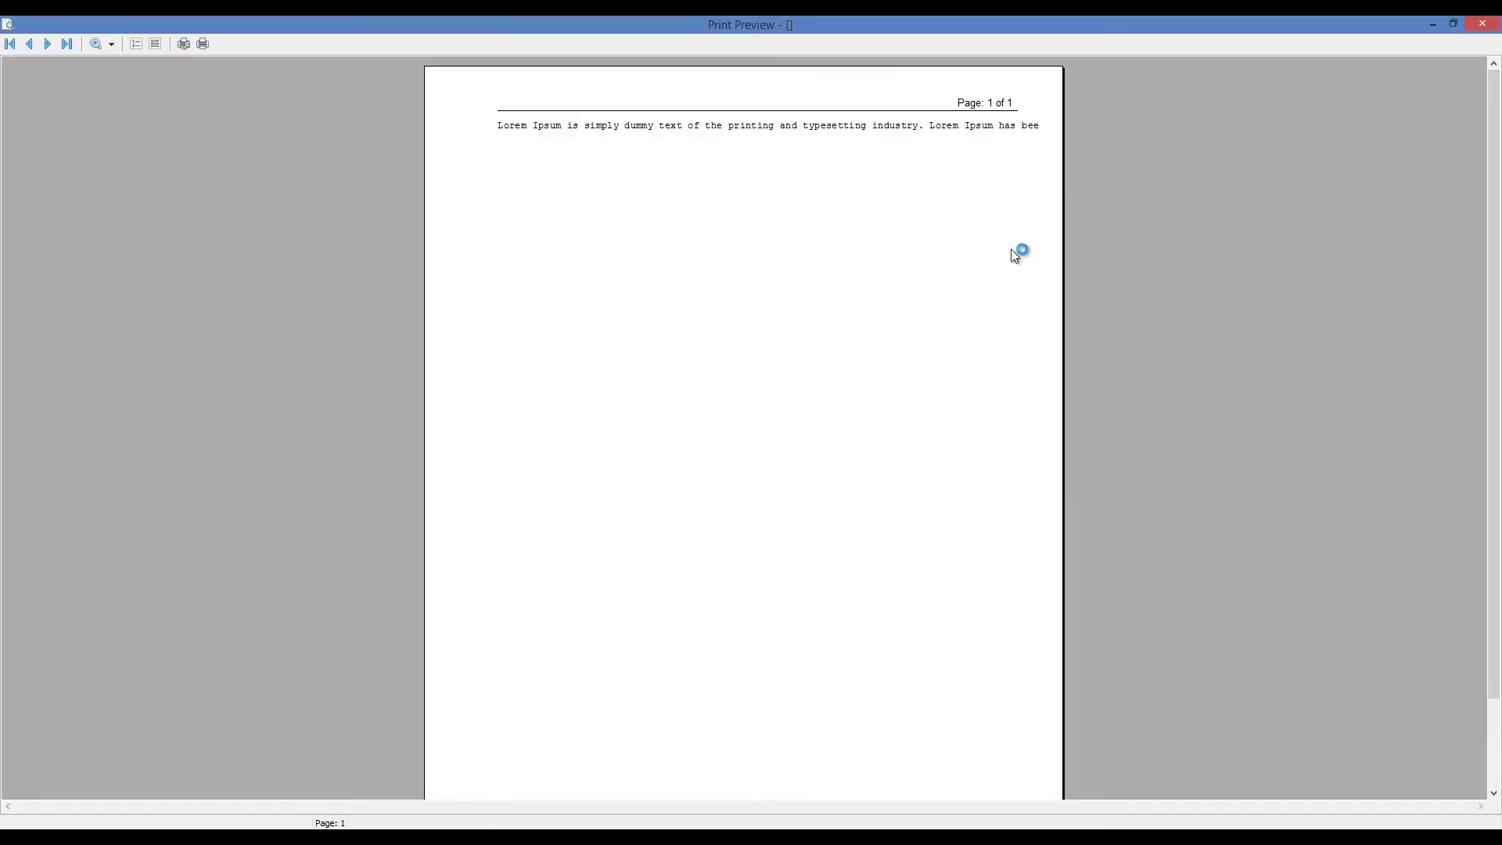
click(1483, 25)
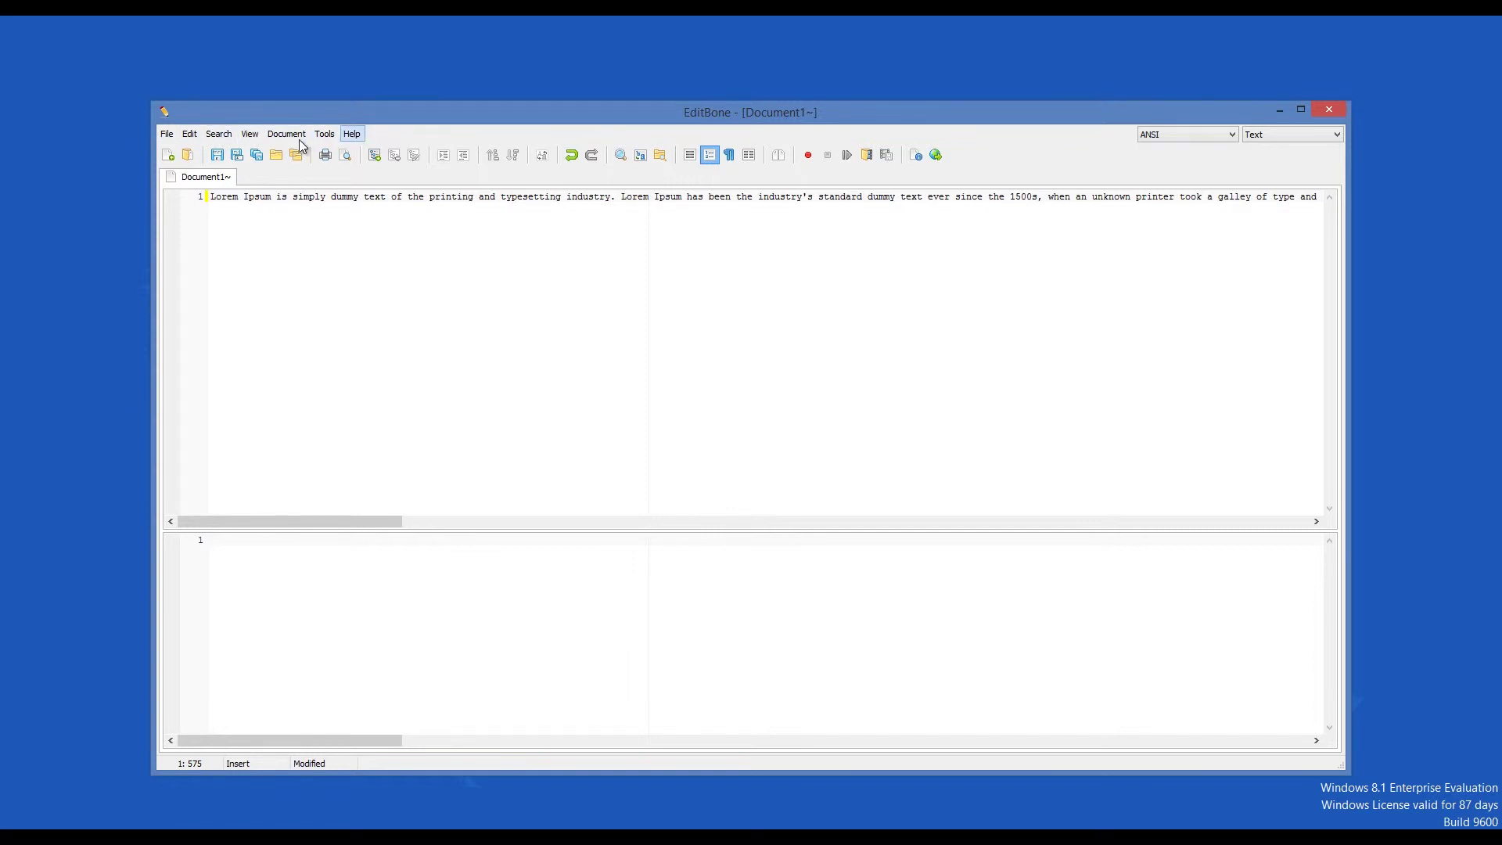
Open a Compare Files page alongside the current document
click(325, 135)
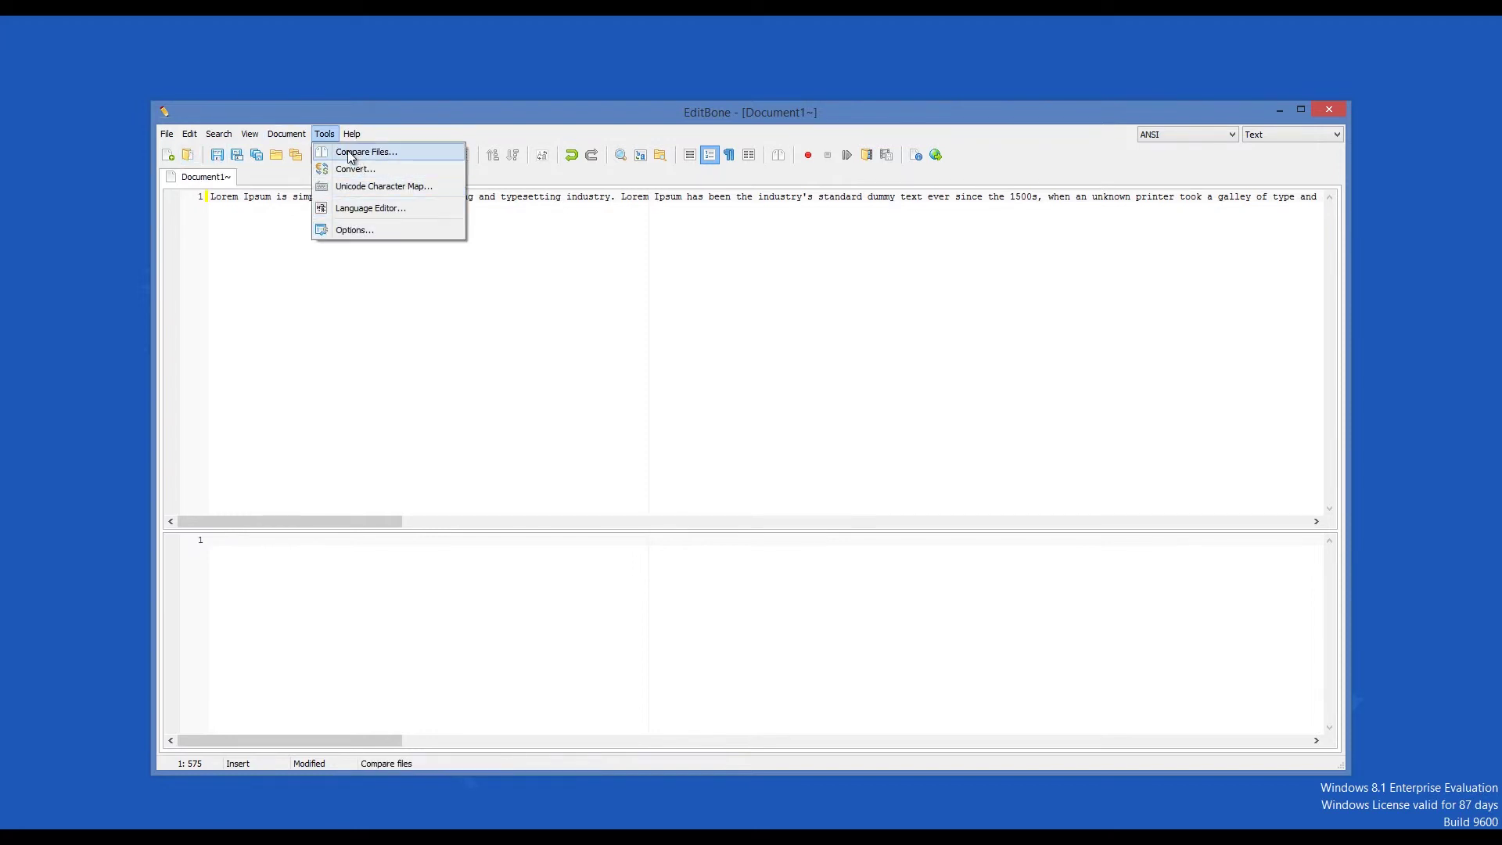
click(381, 156)
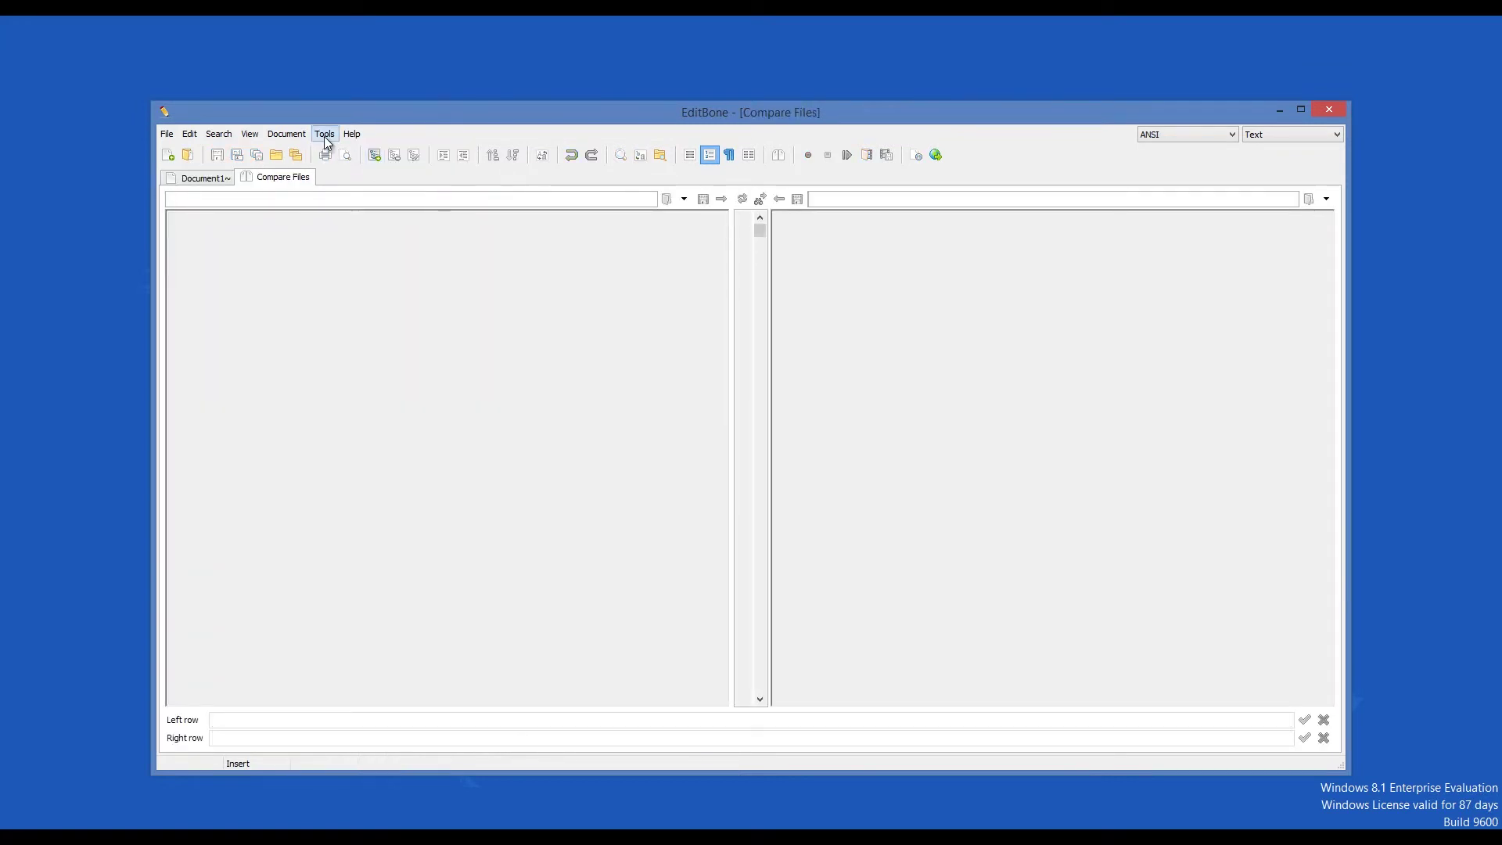
Review the option pages for Font, Left Margin, HTML Error Checking, Completion Proposal, Search and Directory, and cancel without changes
click(324, 136)
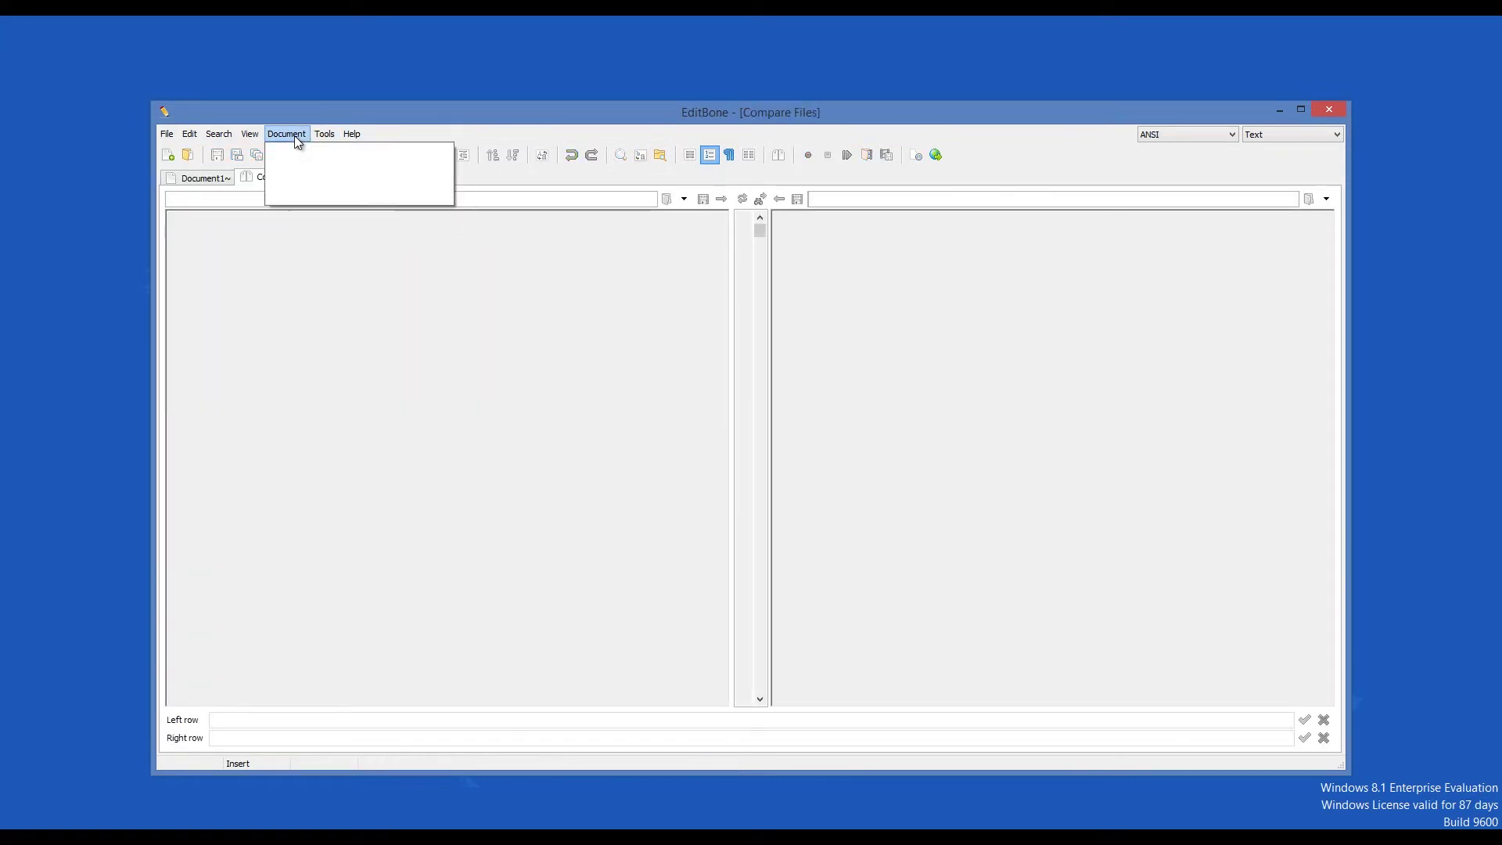
mouse_move(244, 138)
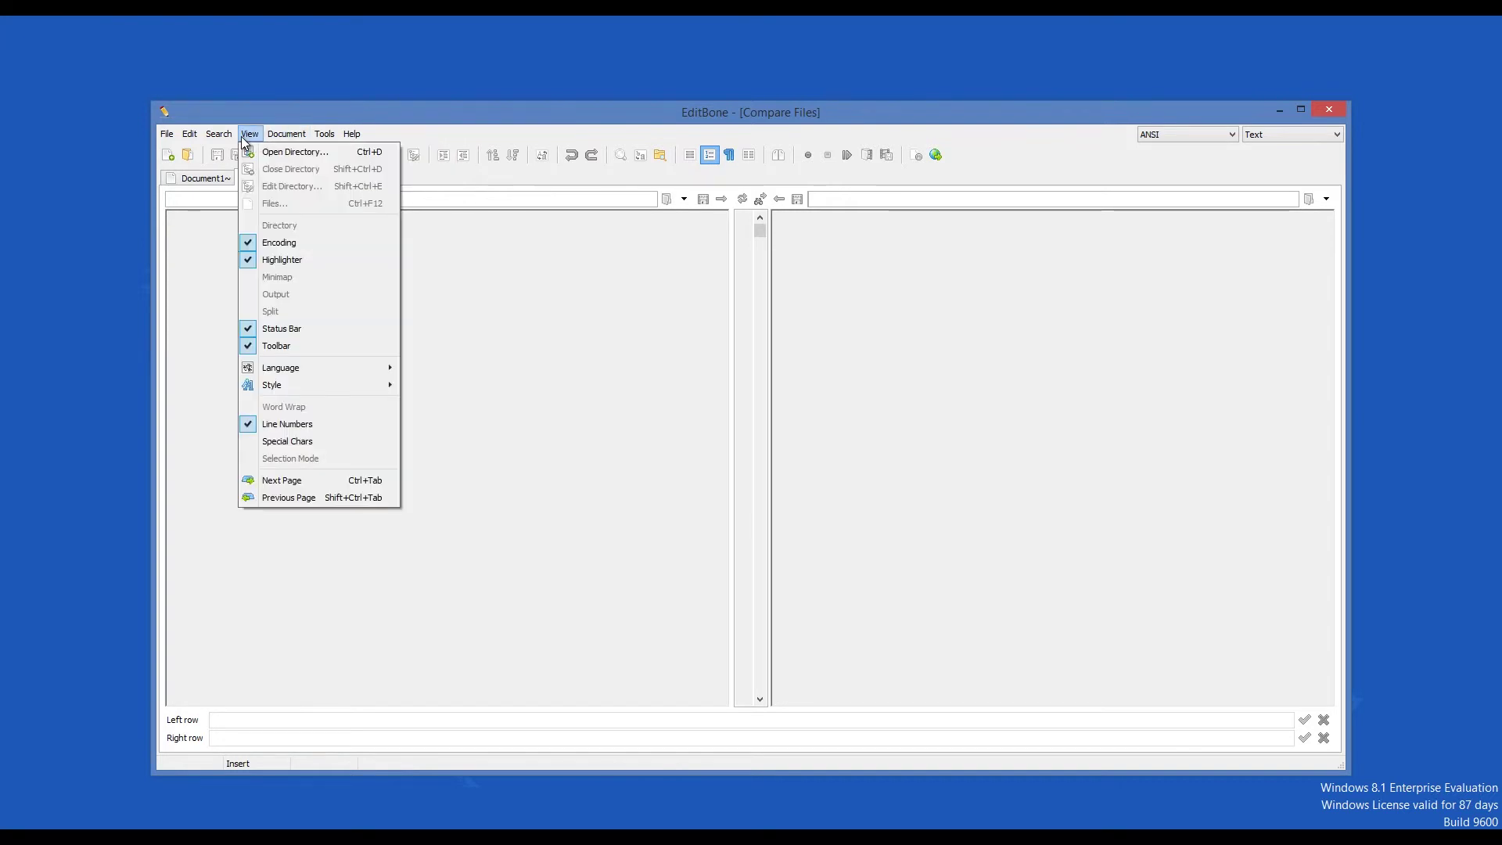
mouse_move(324, 135)
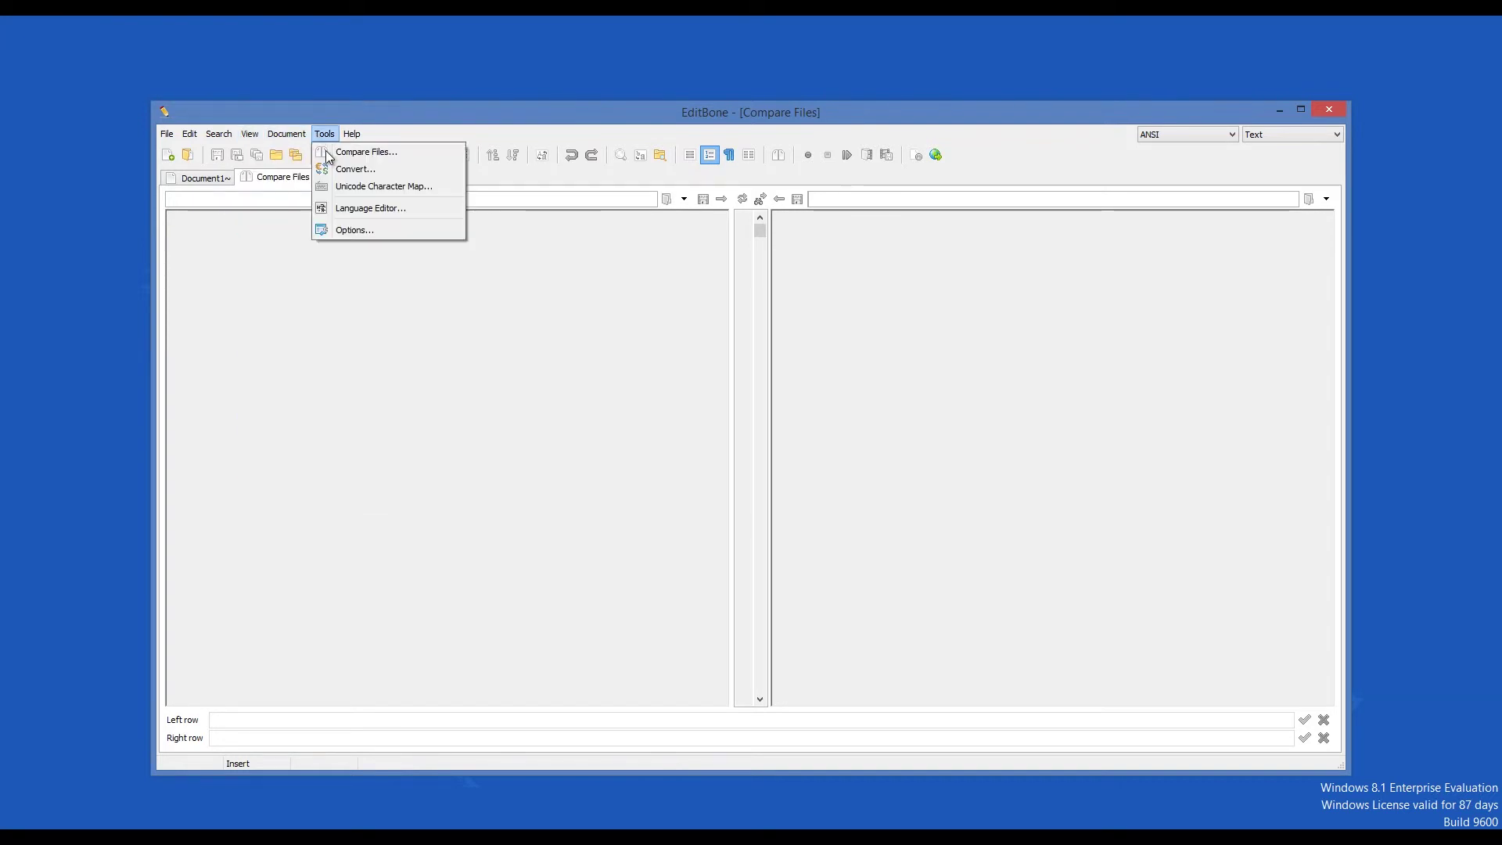
click(348, 231)
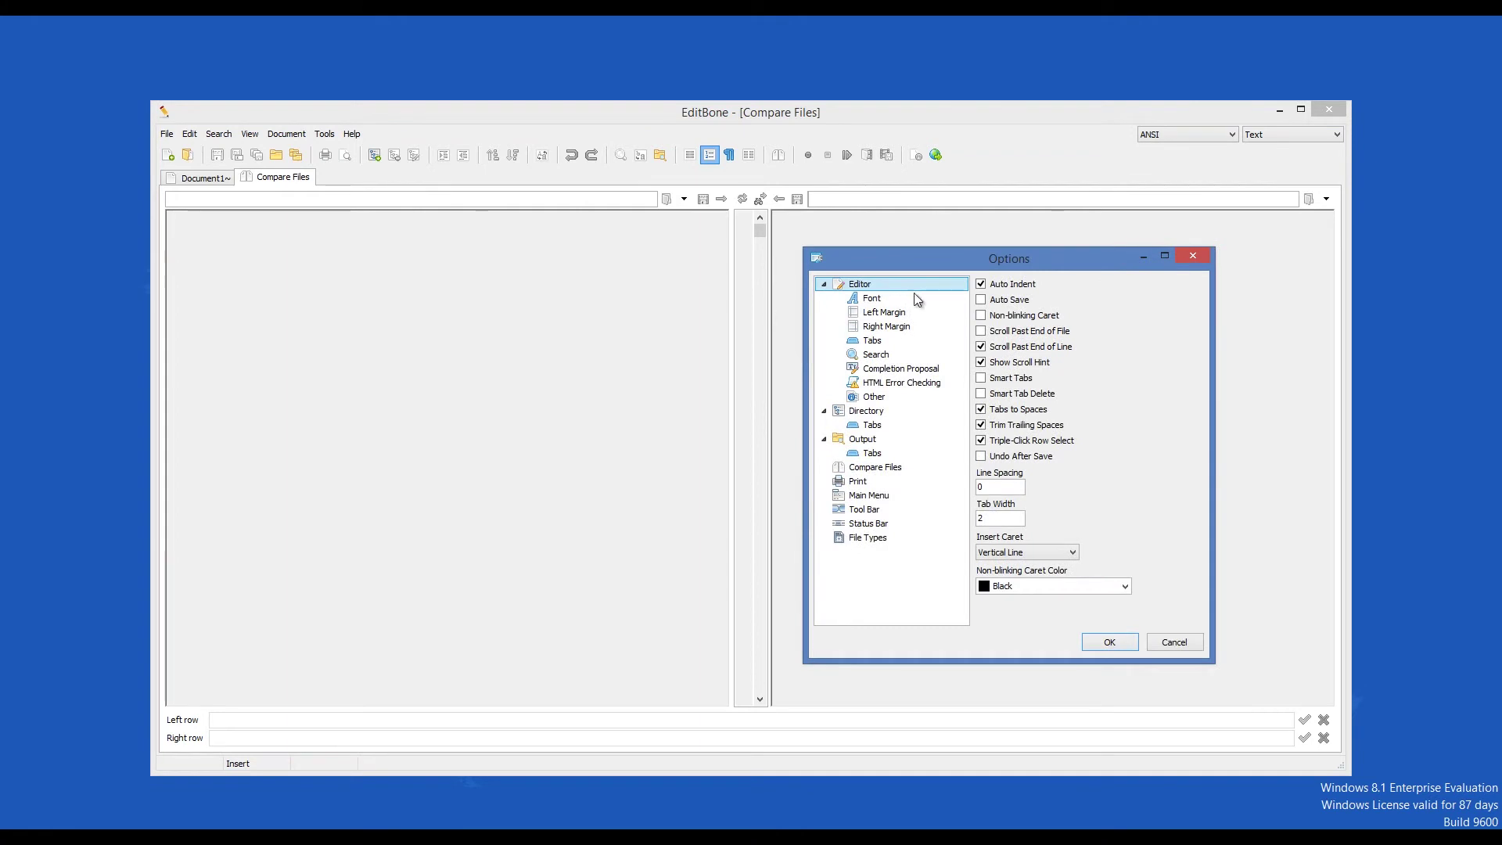
click(878, 301)
click(882, 313)
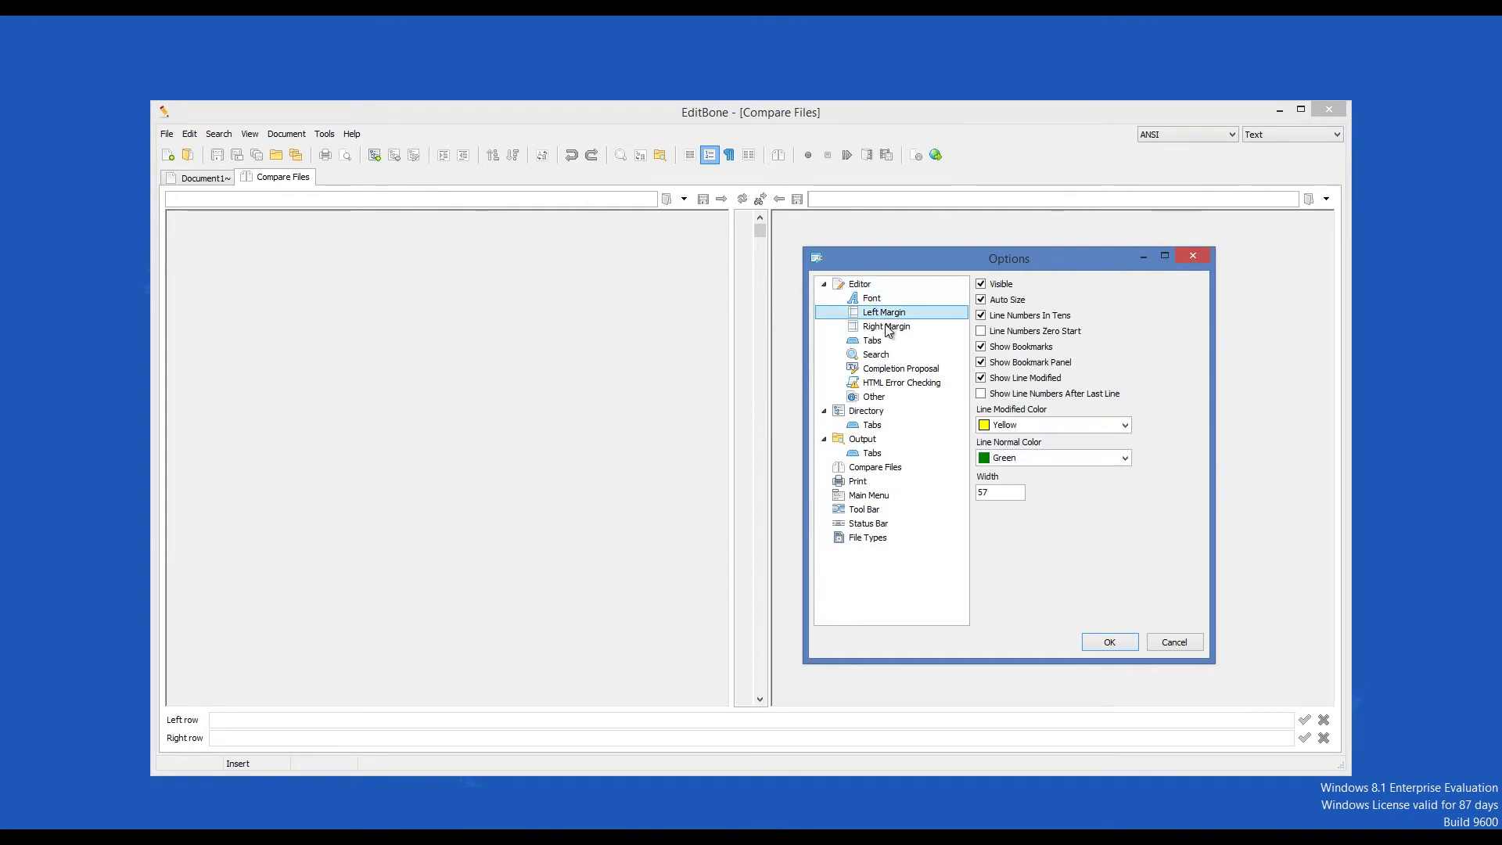
click(897, 384)
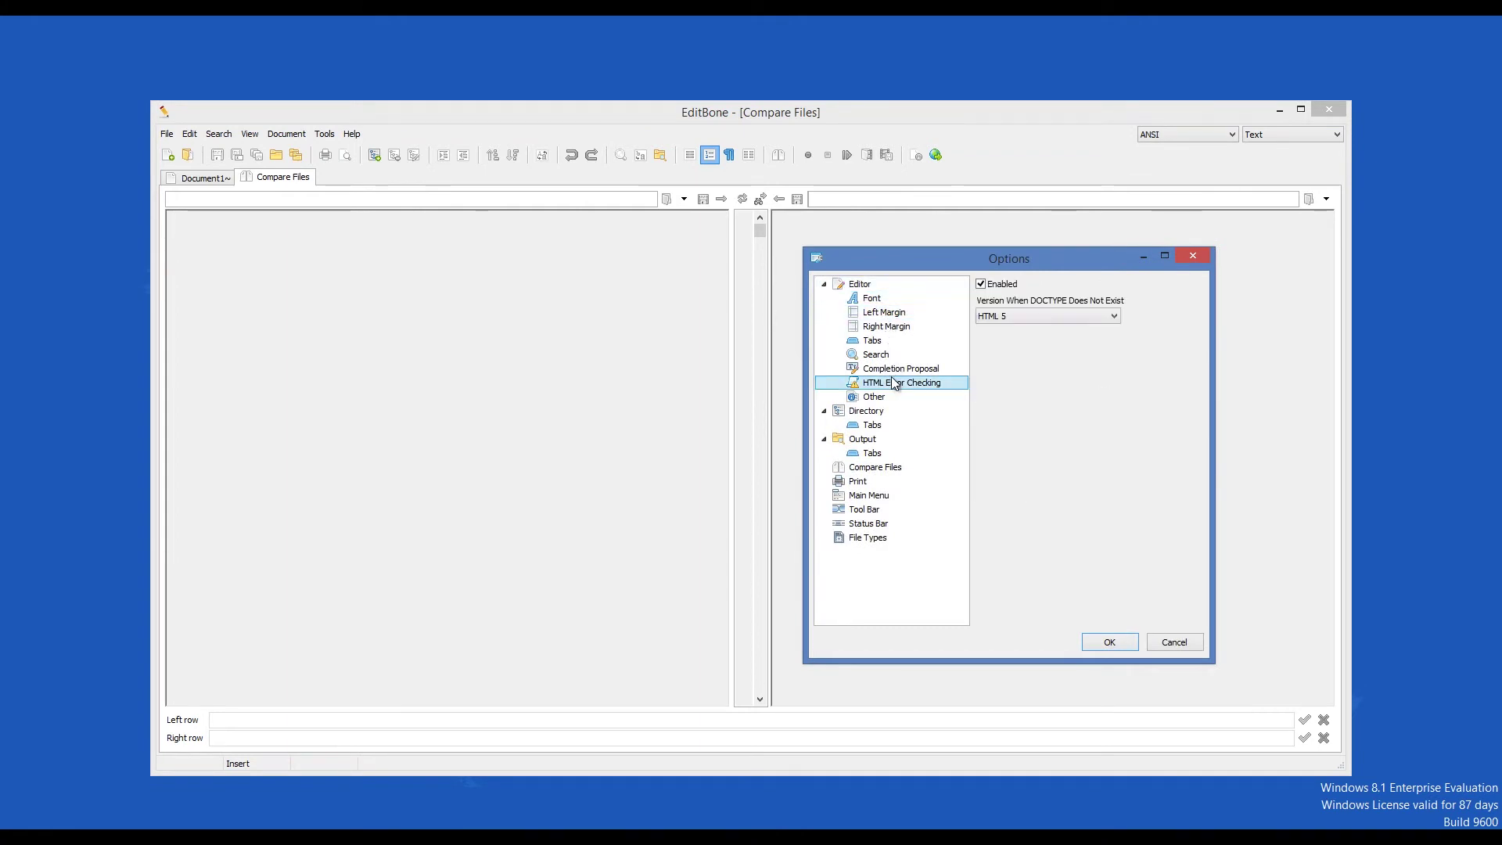
click(896, 370)
click(892, 357)
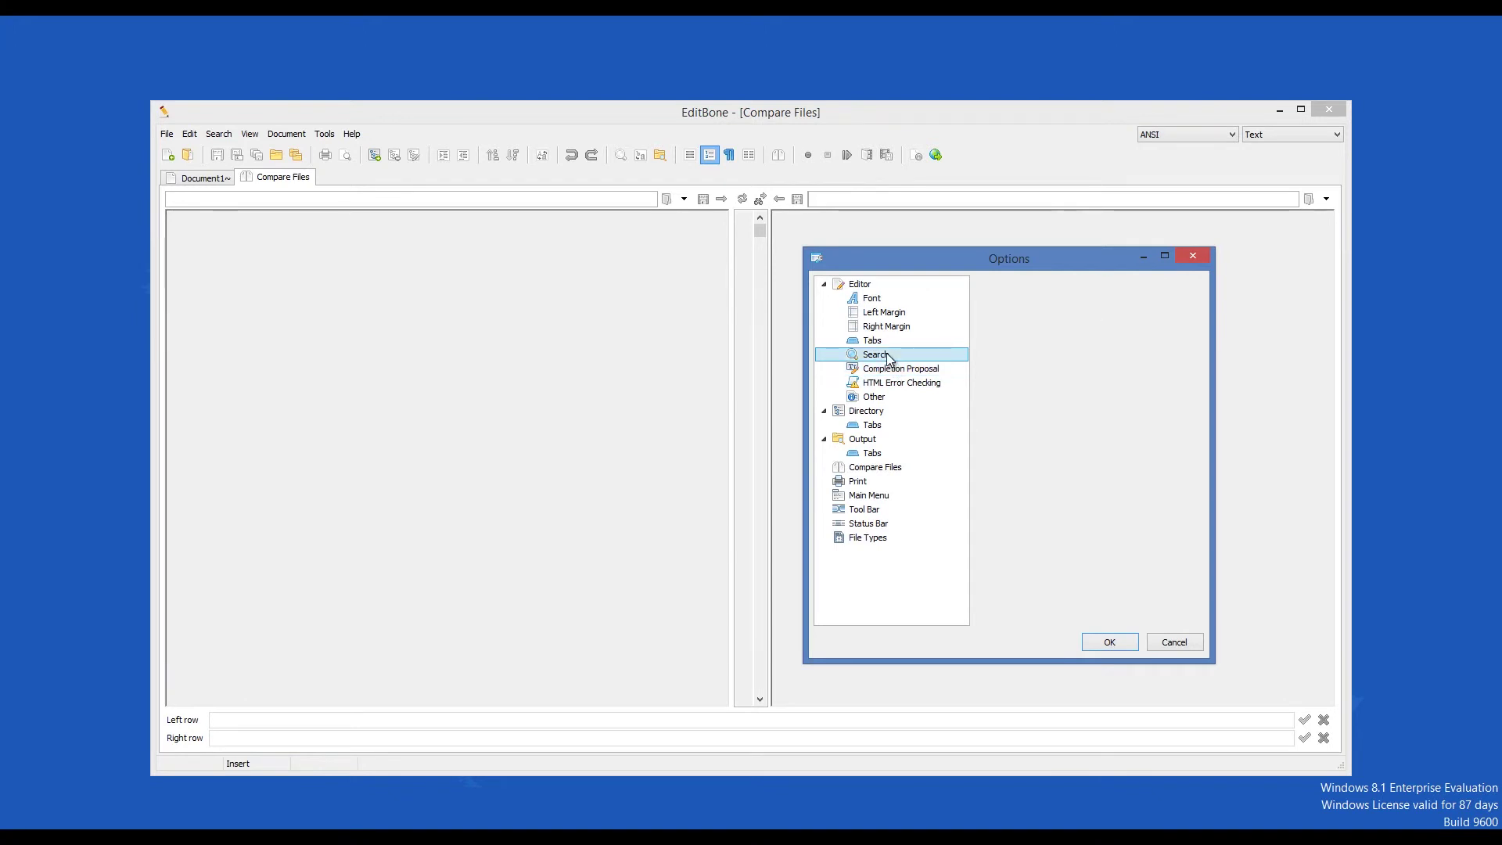
click(883, 414)
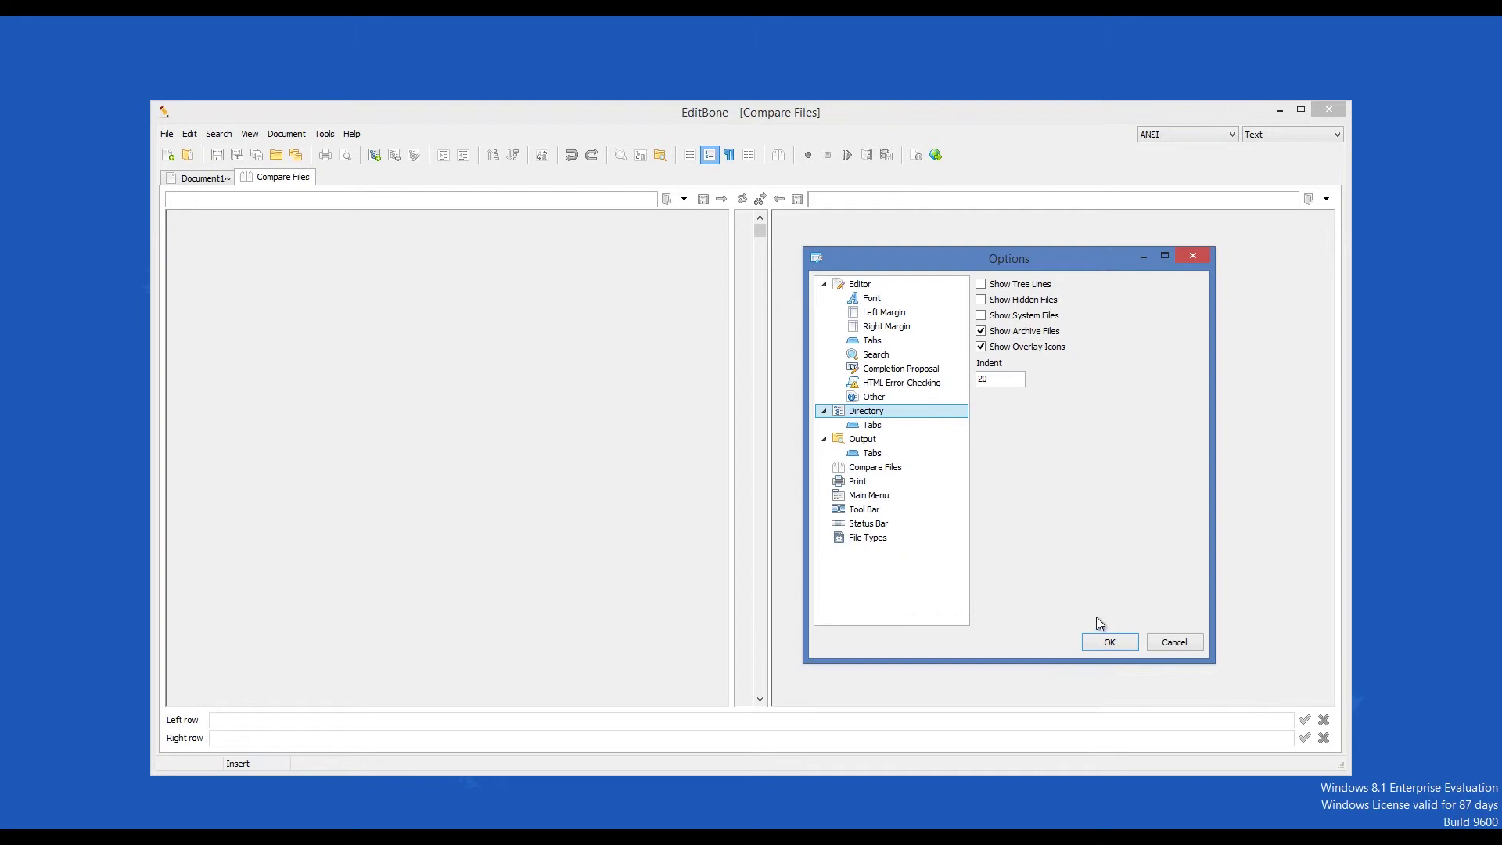
click(1185, 645)
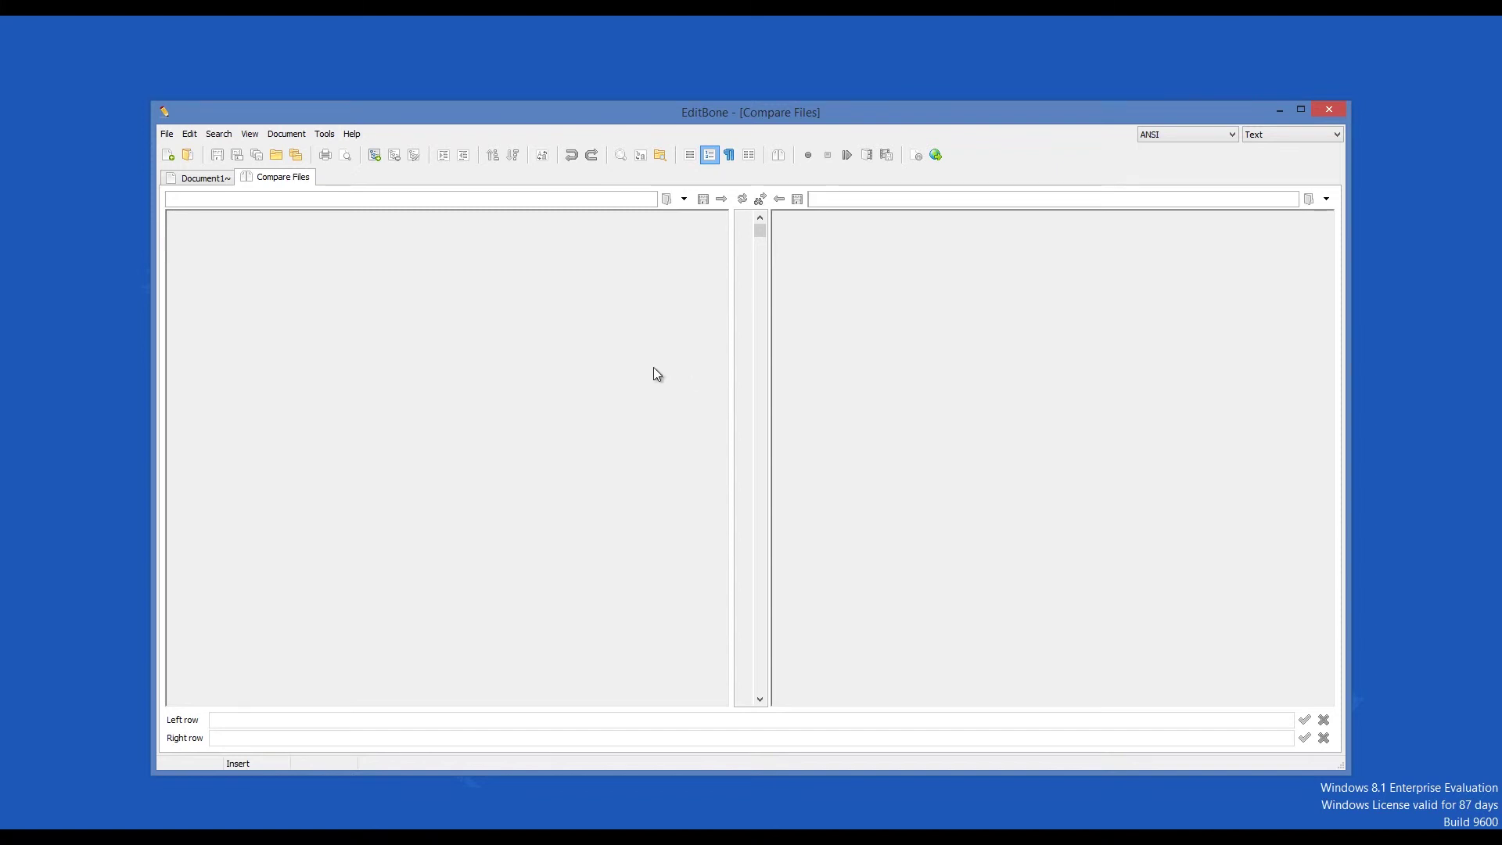
Look through the available encodings and syntax highlighters, keeping ANSI and Text selected
click(1234, 134)
click(1305, 135)
click(1307, 134)
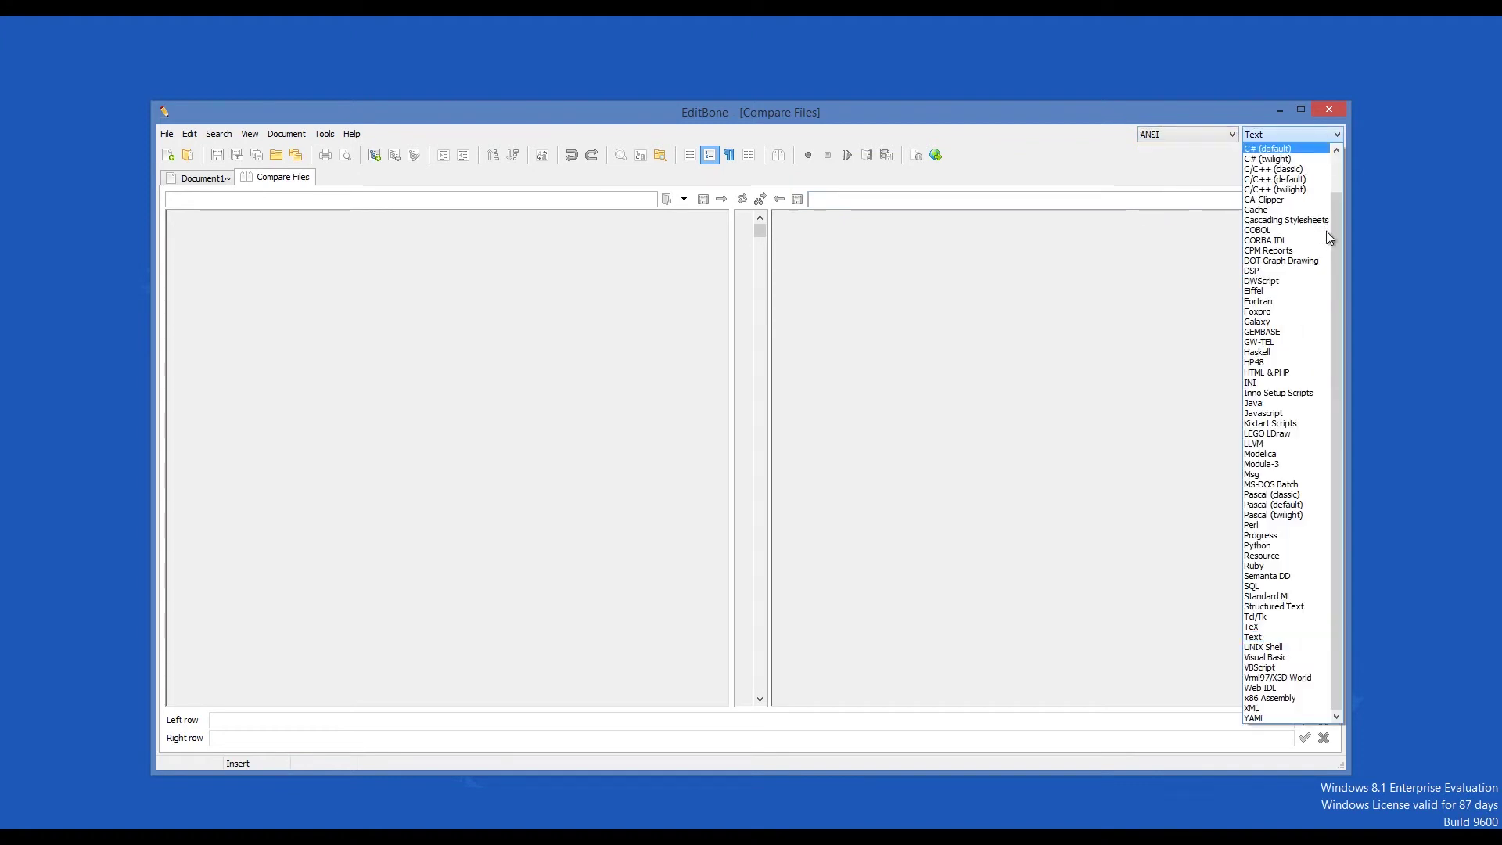
drag(1333, 228, 1344, 157)
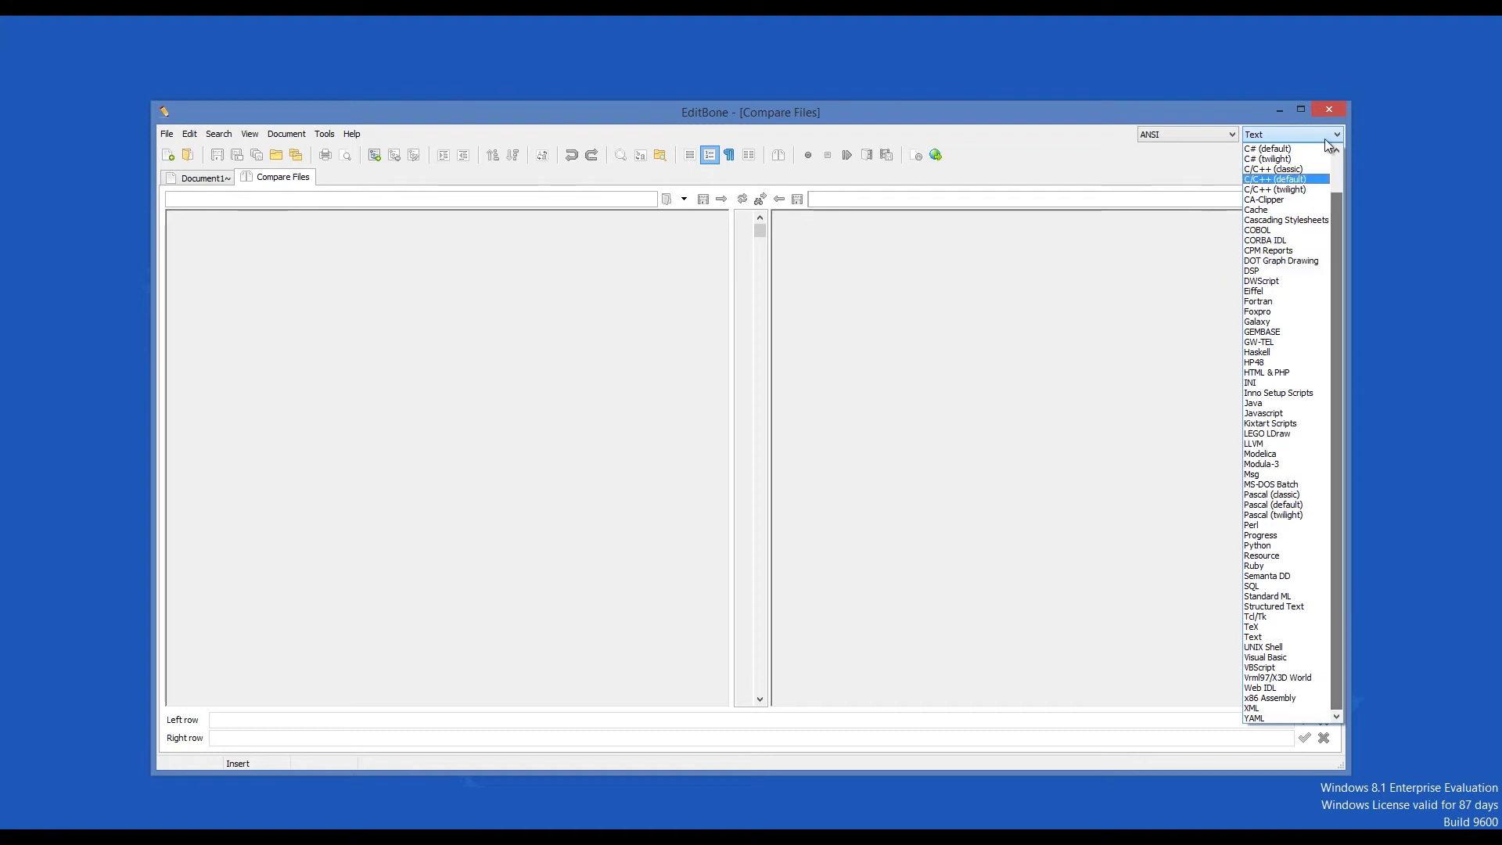
click(1325, 137)
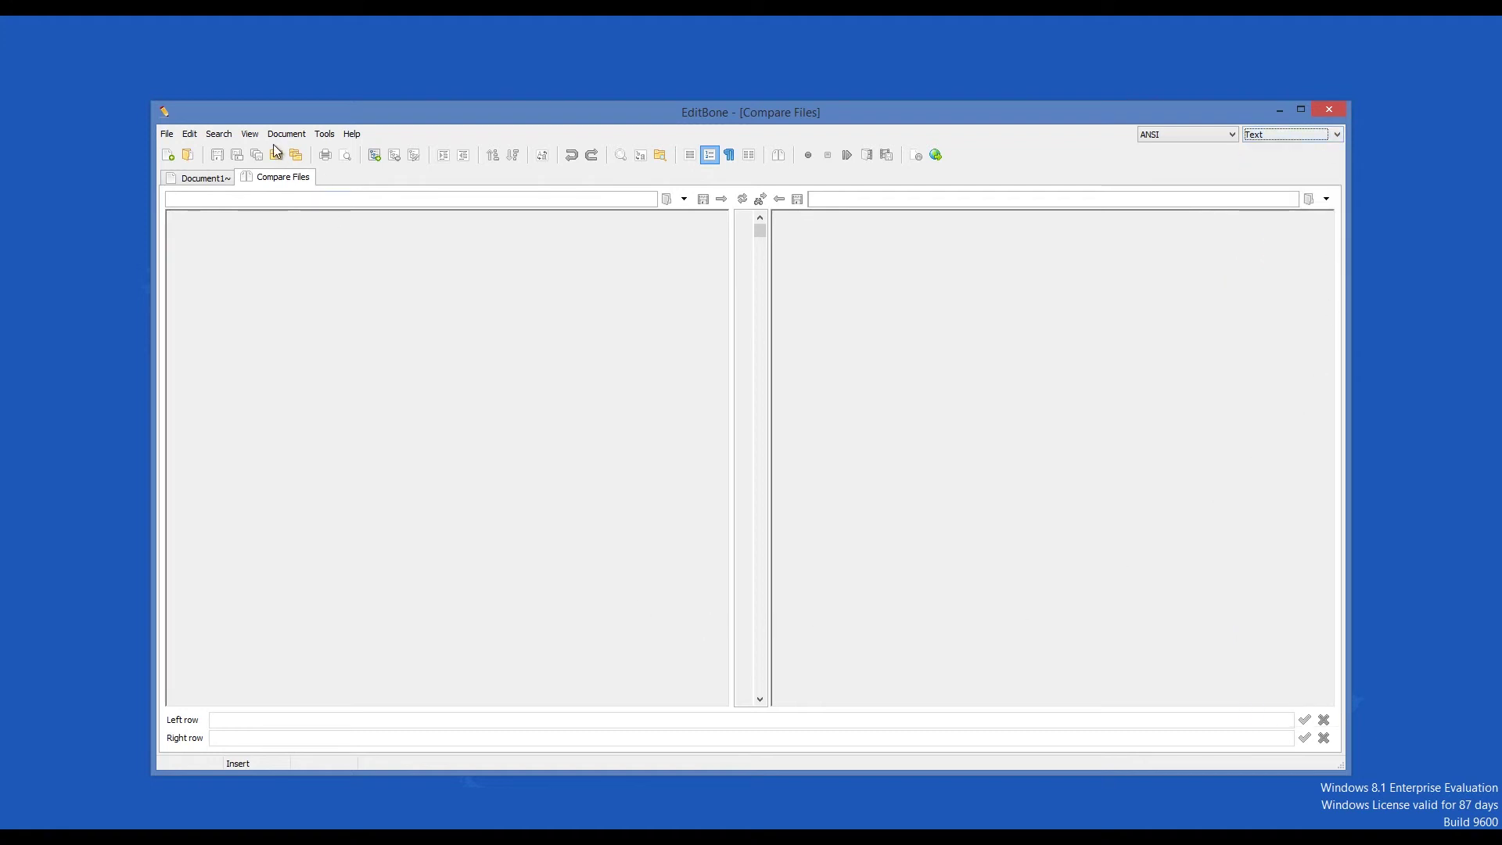
Turn on the display of special characters and open two additional Compare Files pages
click(257, 136)
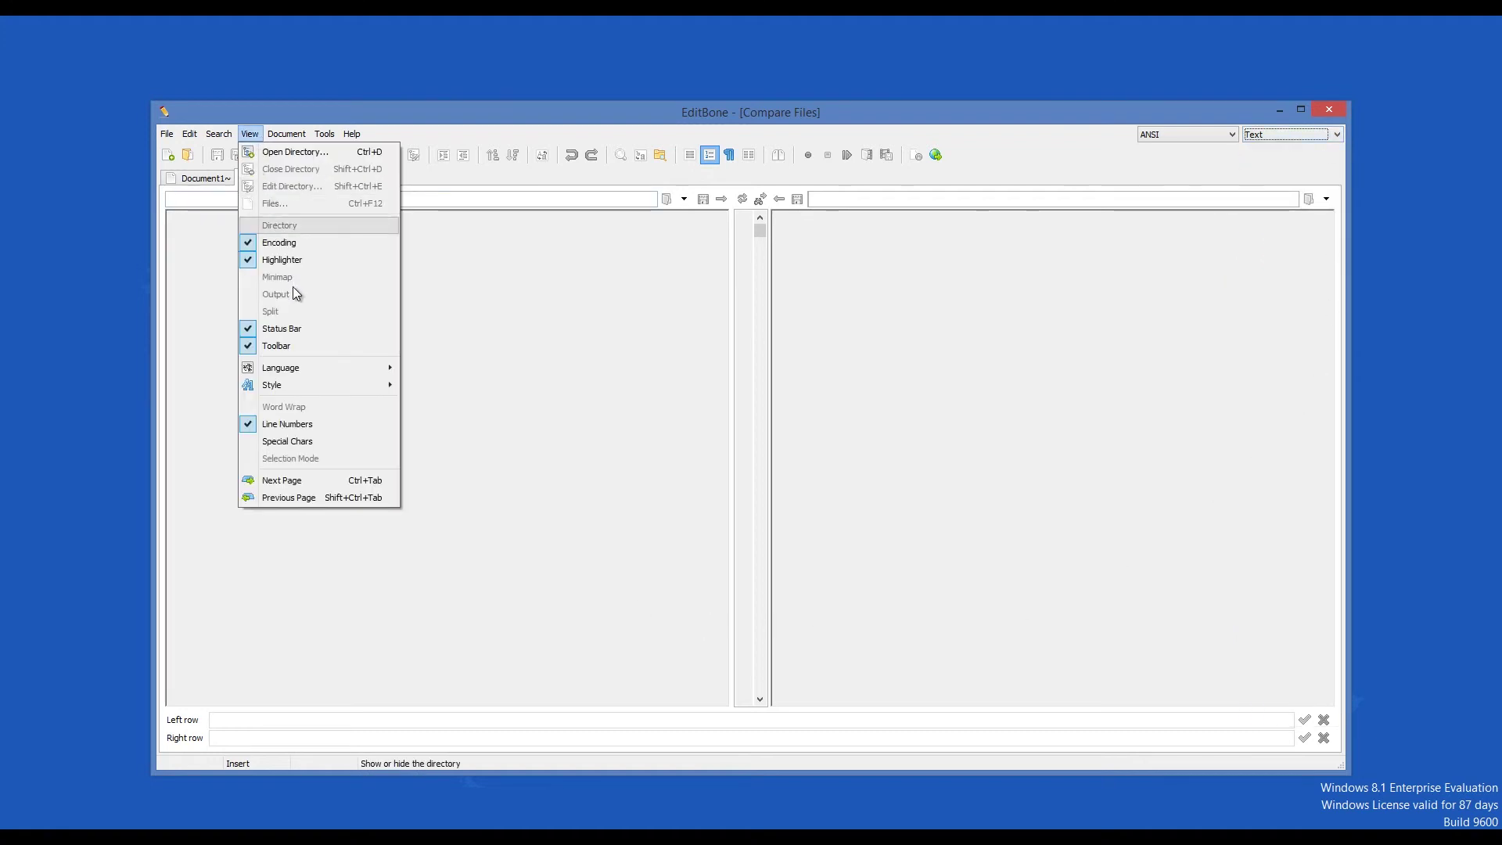
click(286, 442)
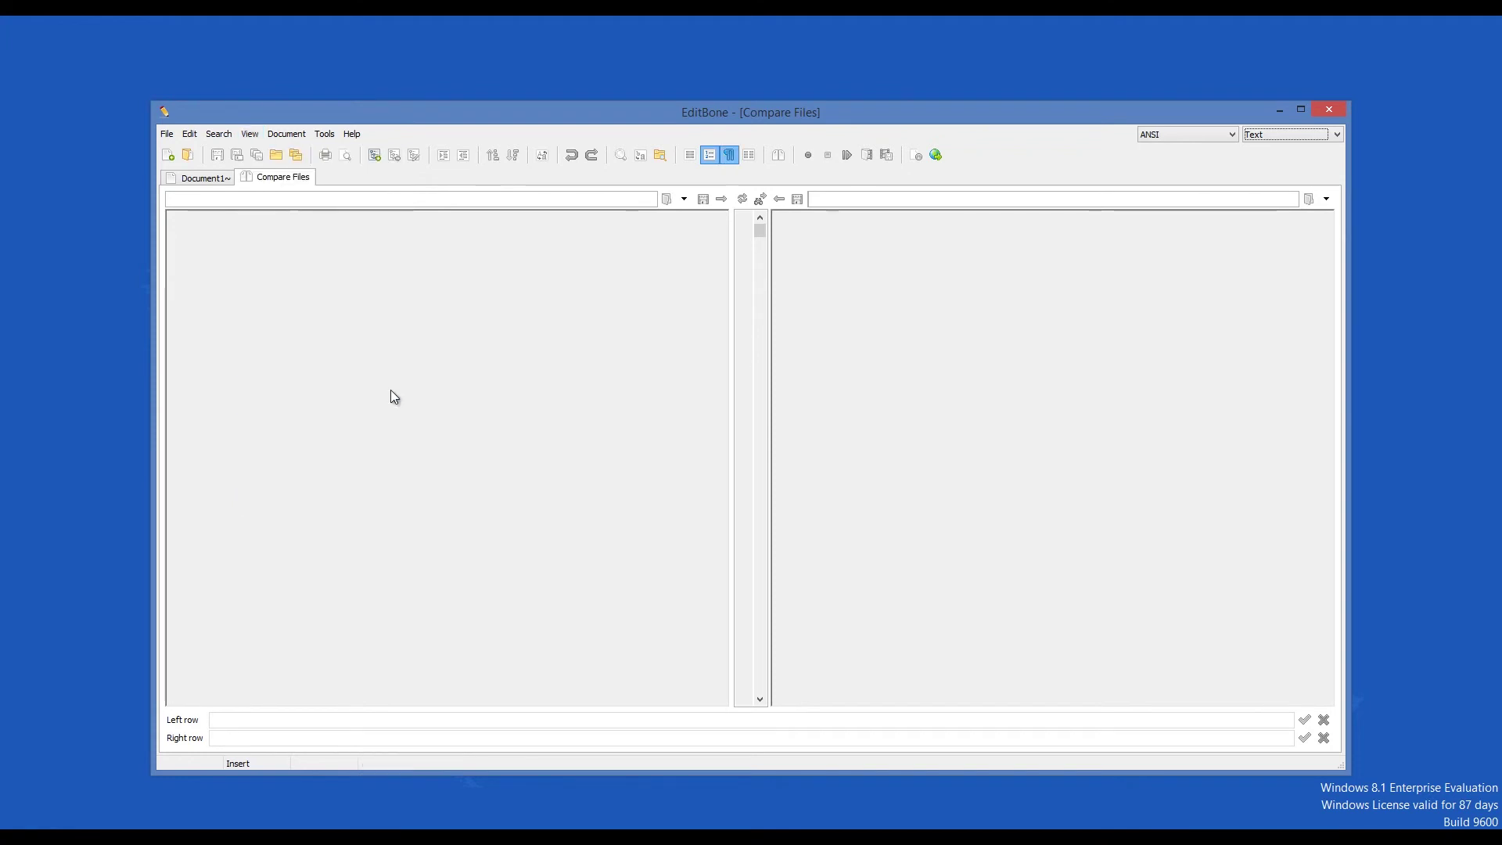
click(776, 155)
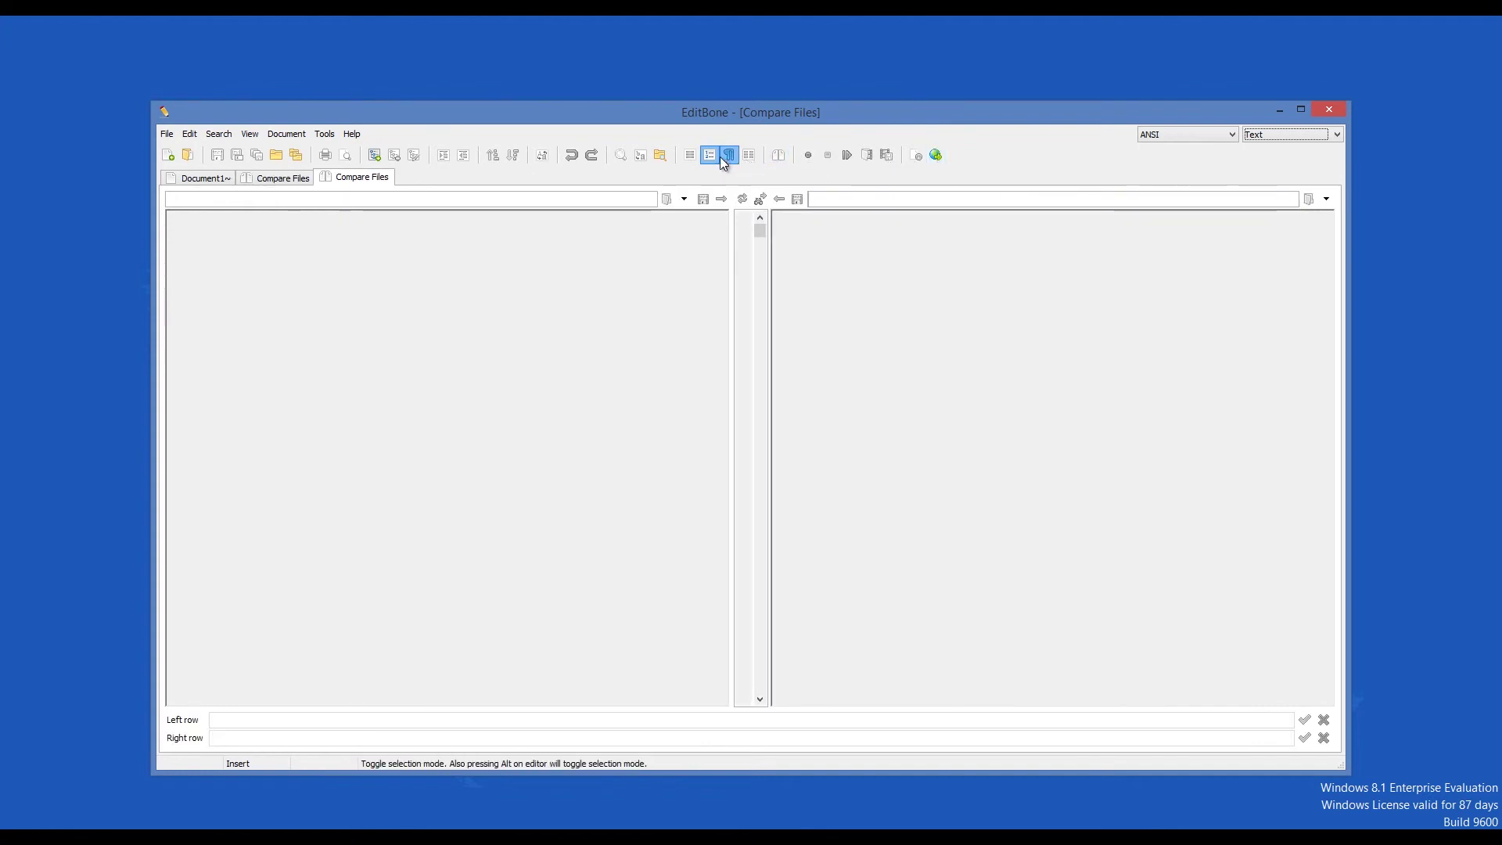
click(778, 156)
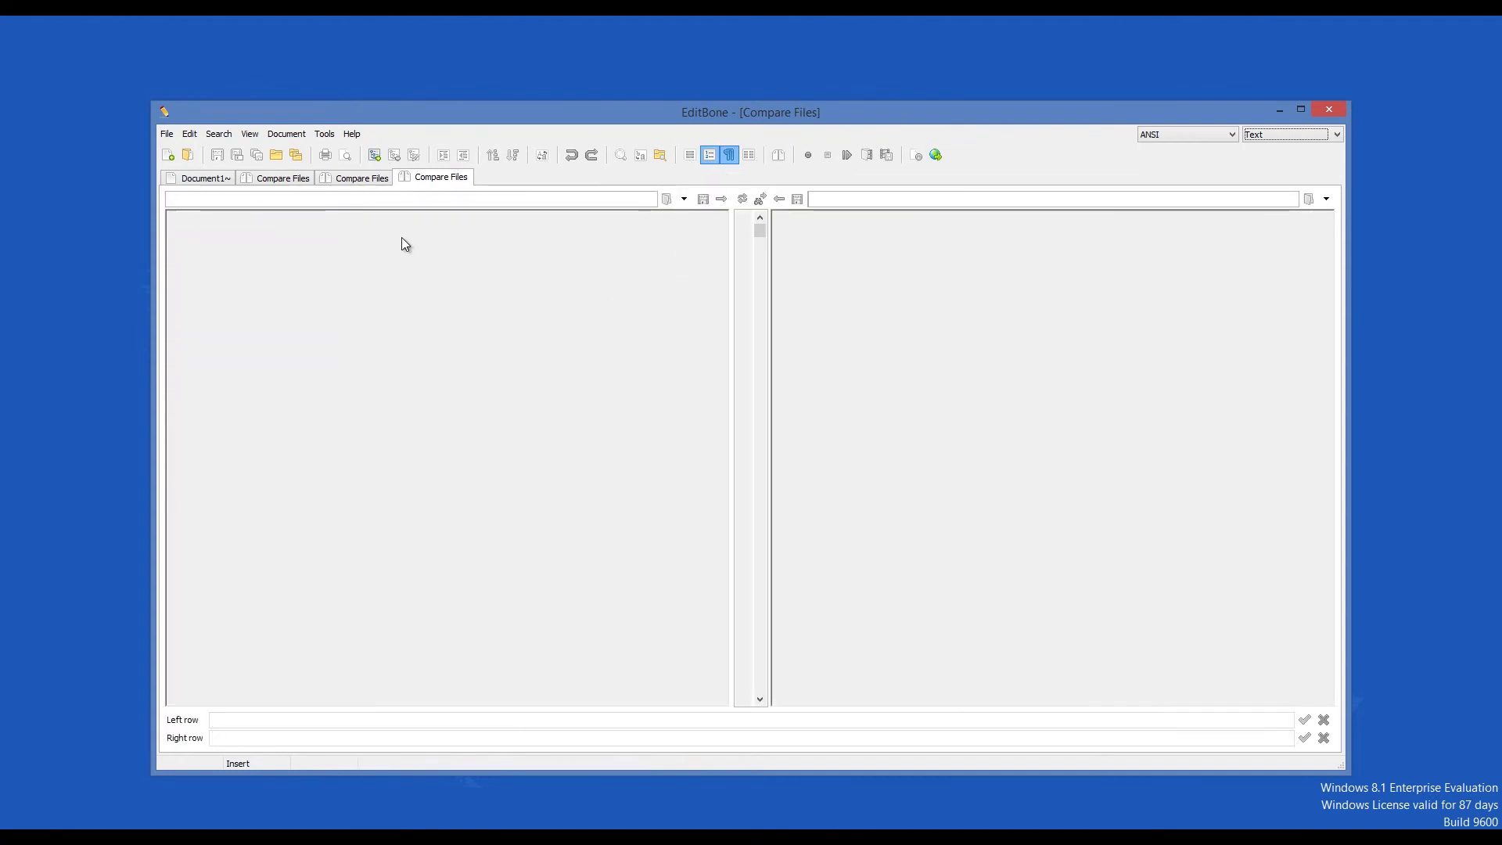
Go back through the open Compare Files pages to the Document1 page
click(353, 187)
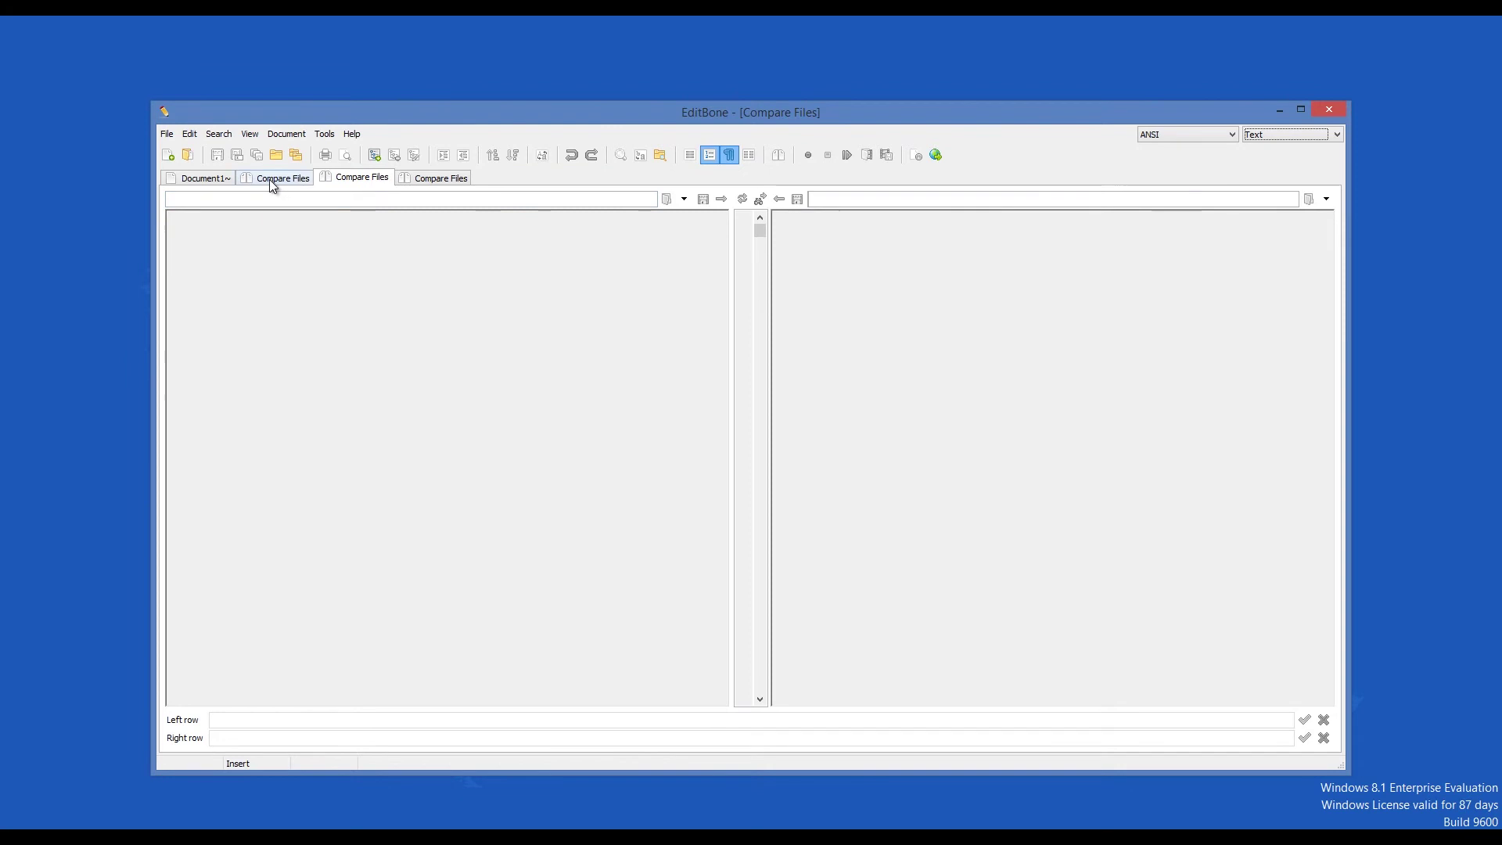
click(271, 180)
click(208, 180)
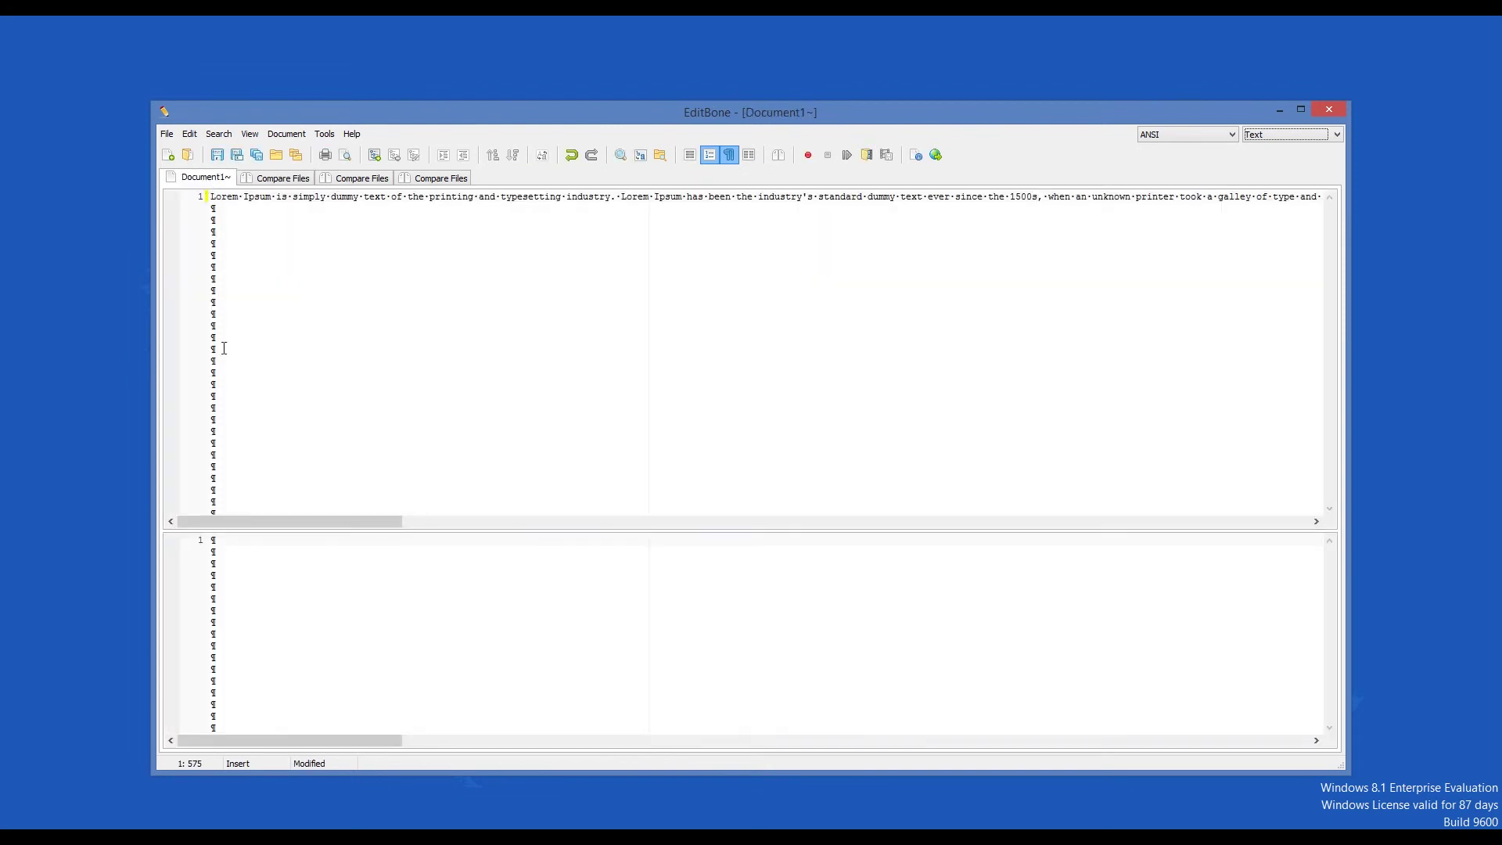
drag(231, 518, 245, 608)
Look through the file types offered for saving Document1 under a new name, and cancel the save
click(166, 134)
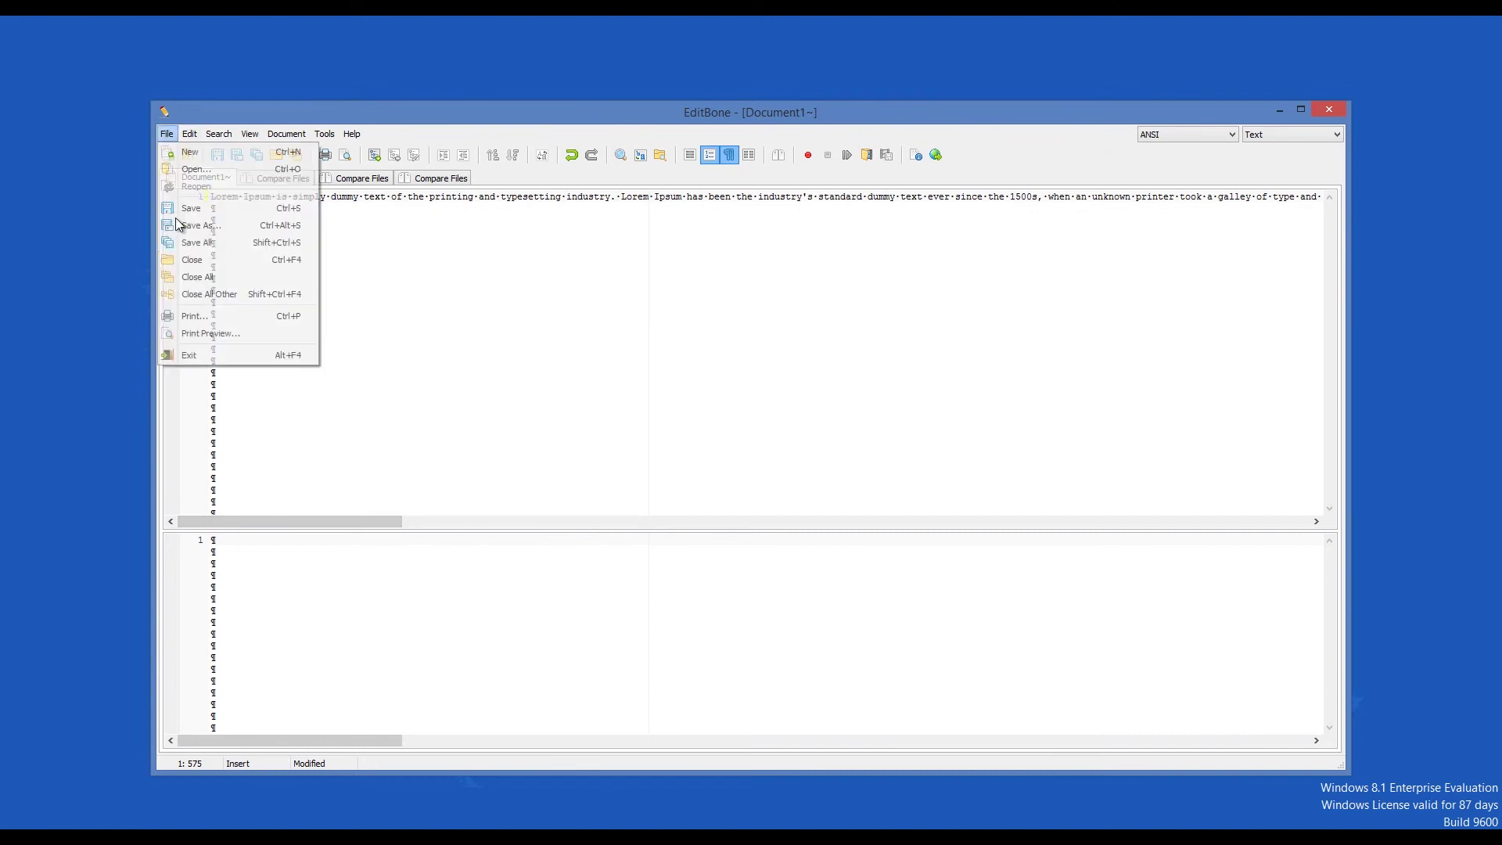
click(195, 241)
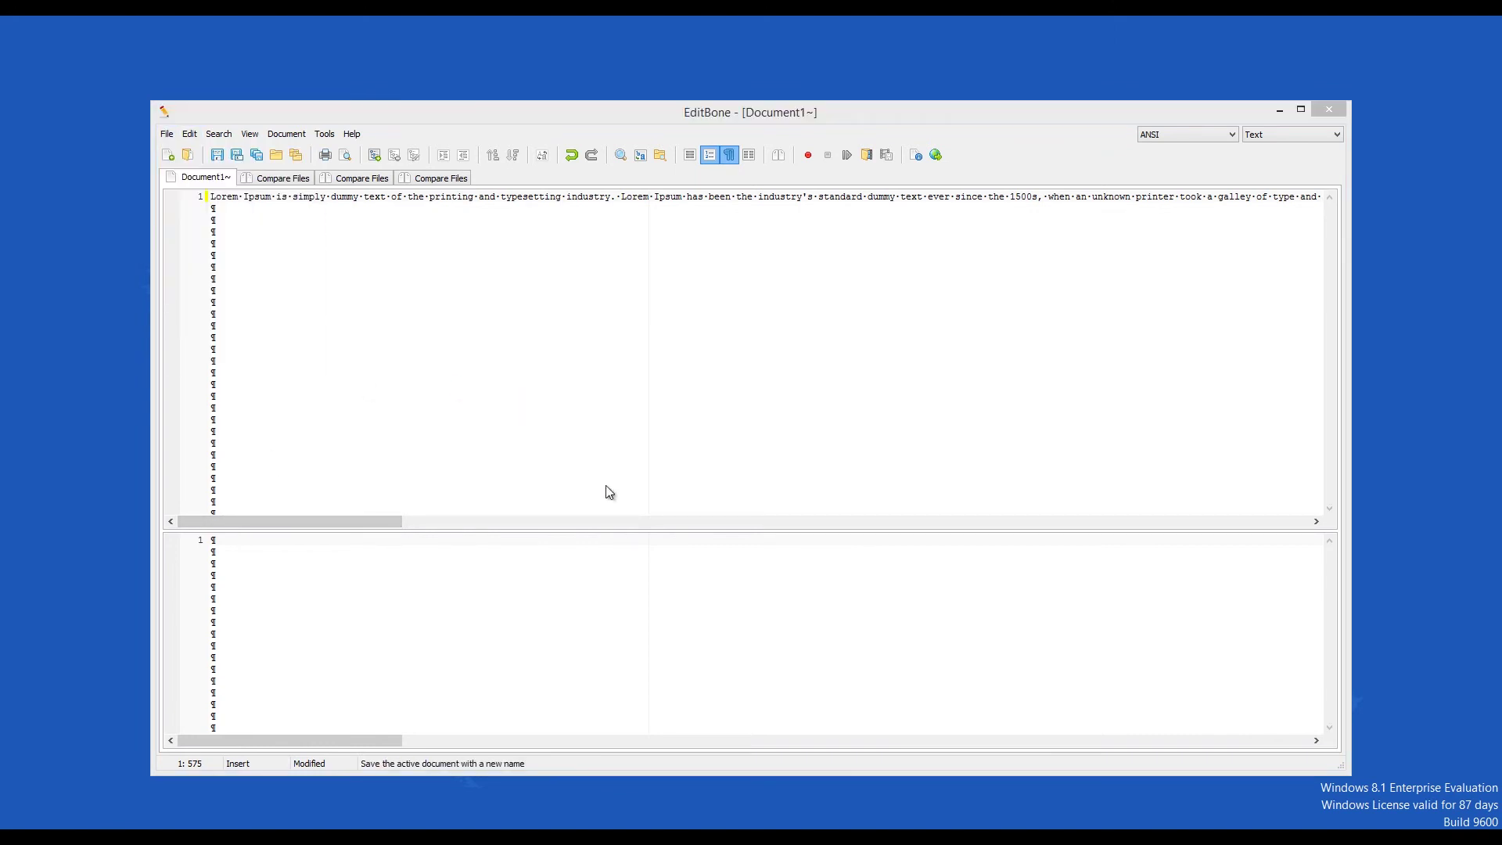
click(535, 488)
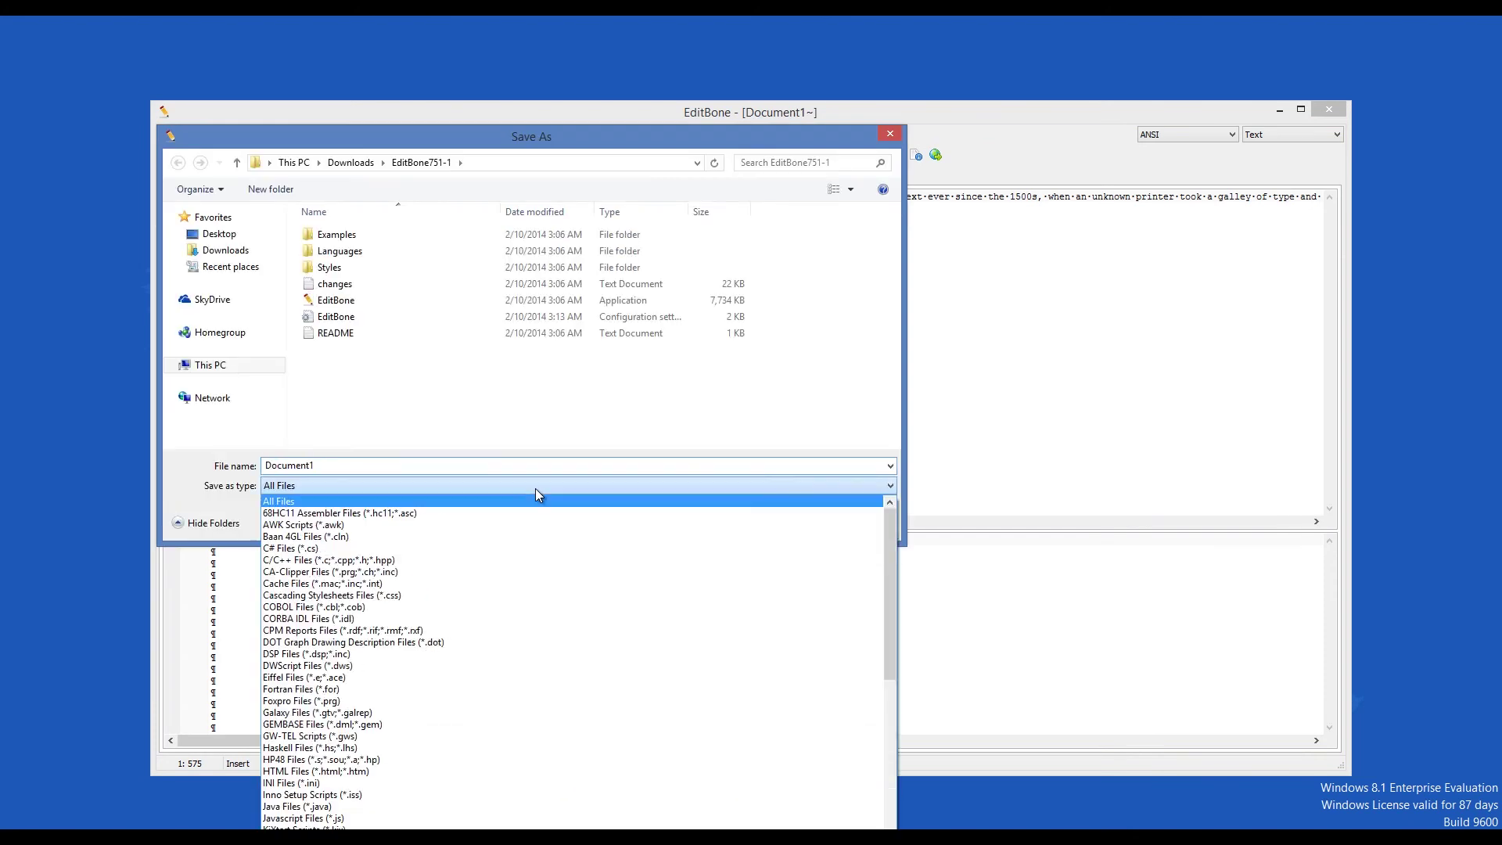
scroll(538, 540, down, 9)
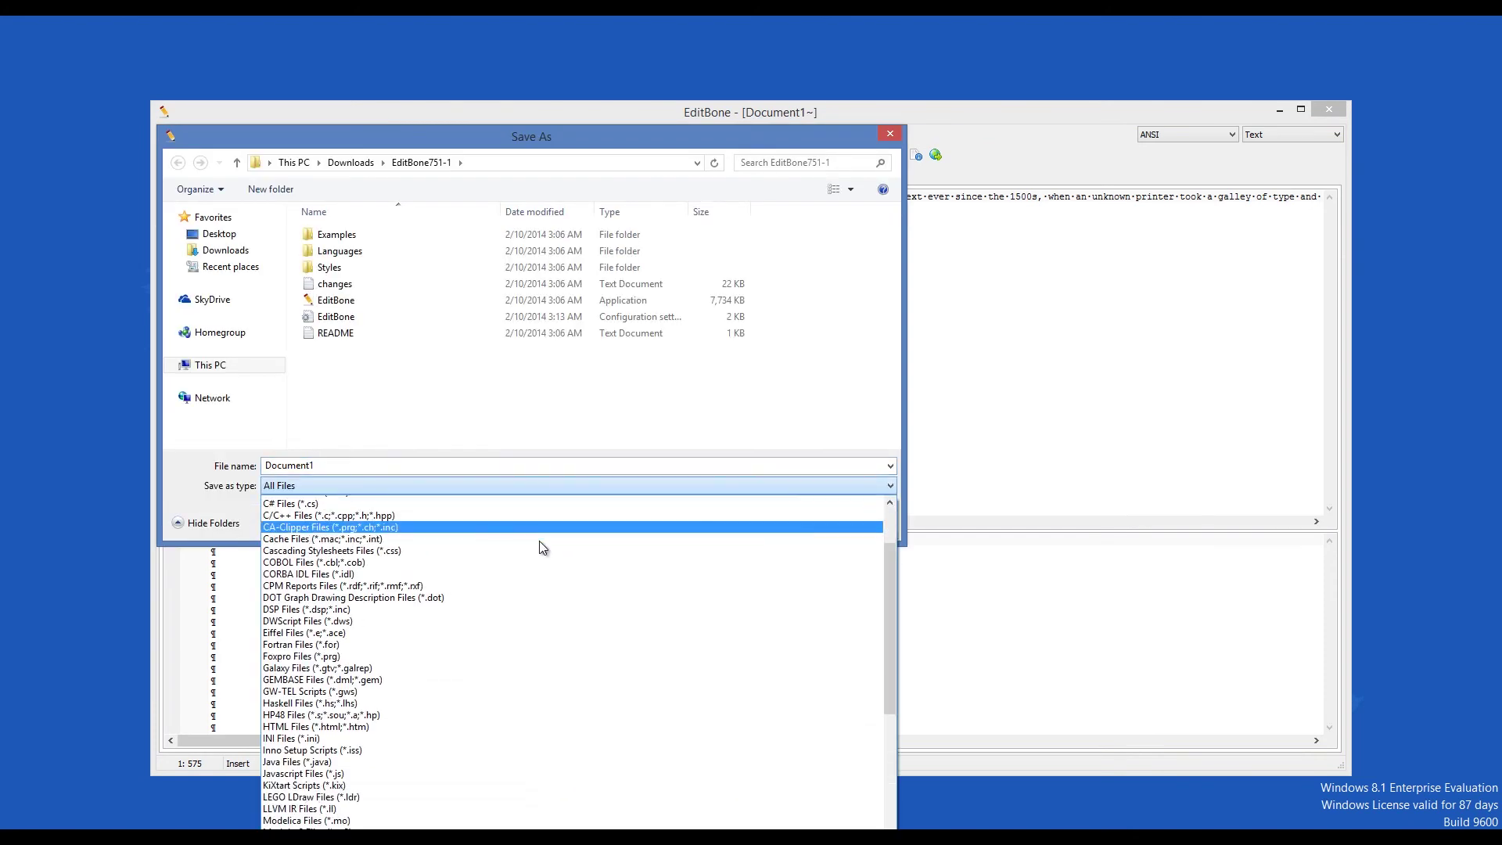
scroll(539, 546, up, 9)
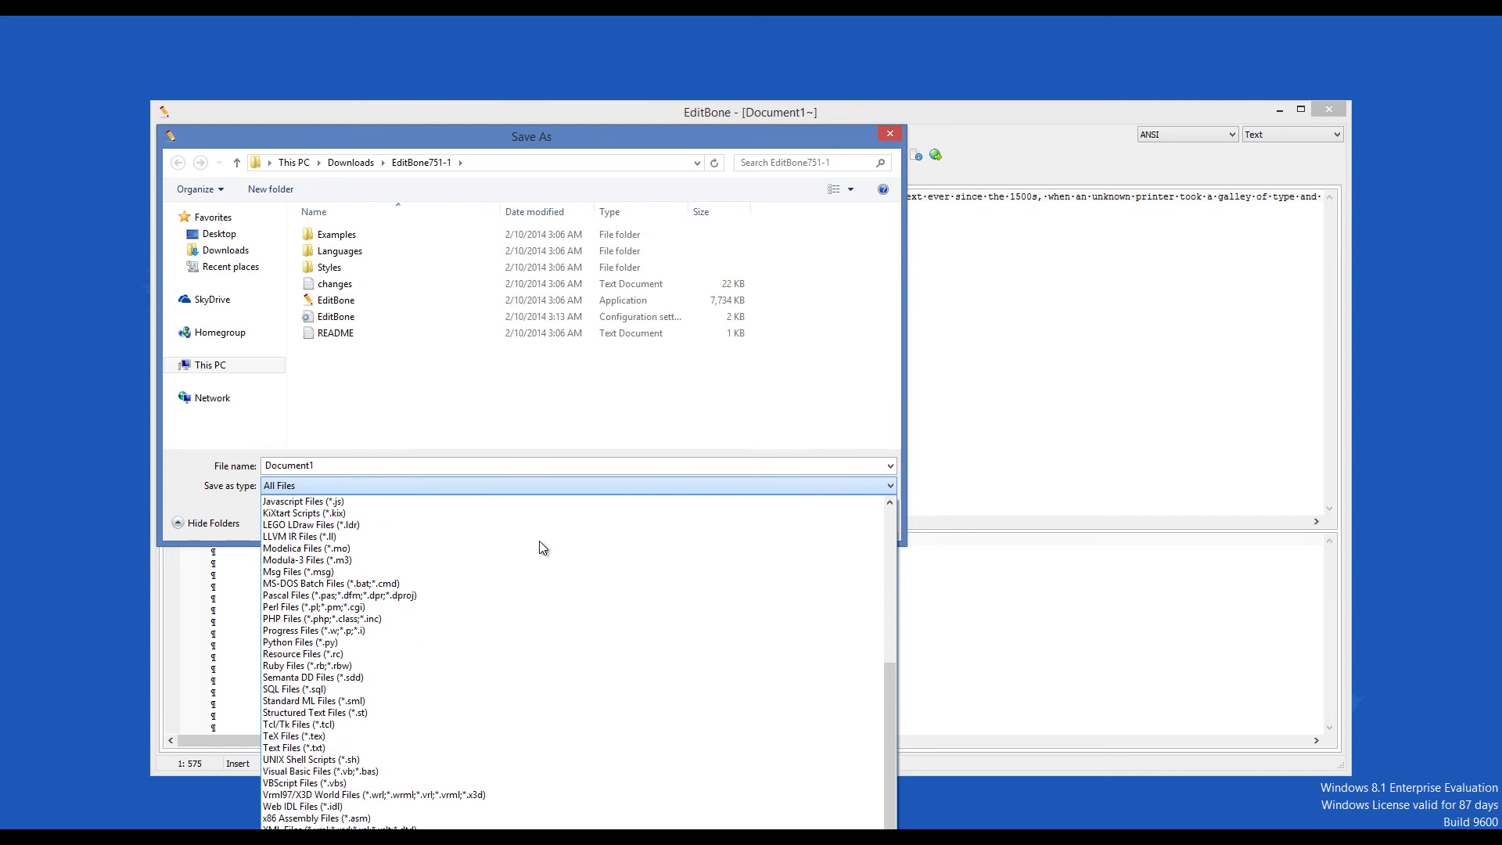
click(1009, 509)
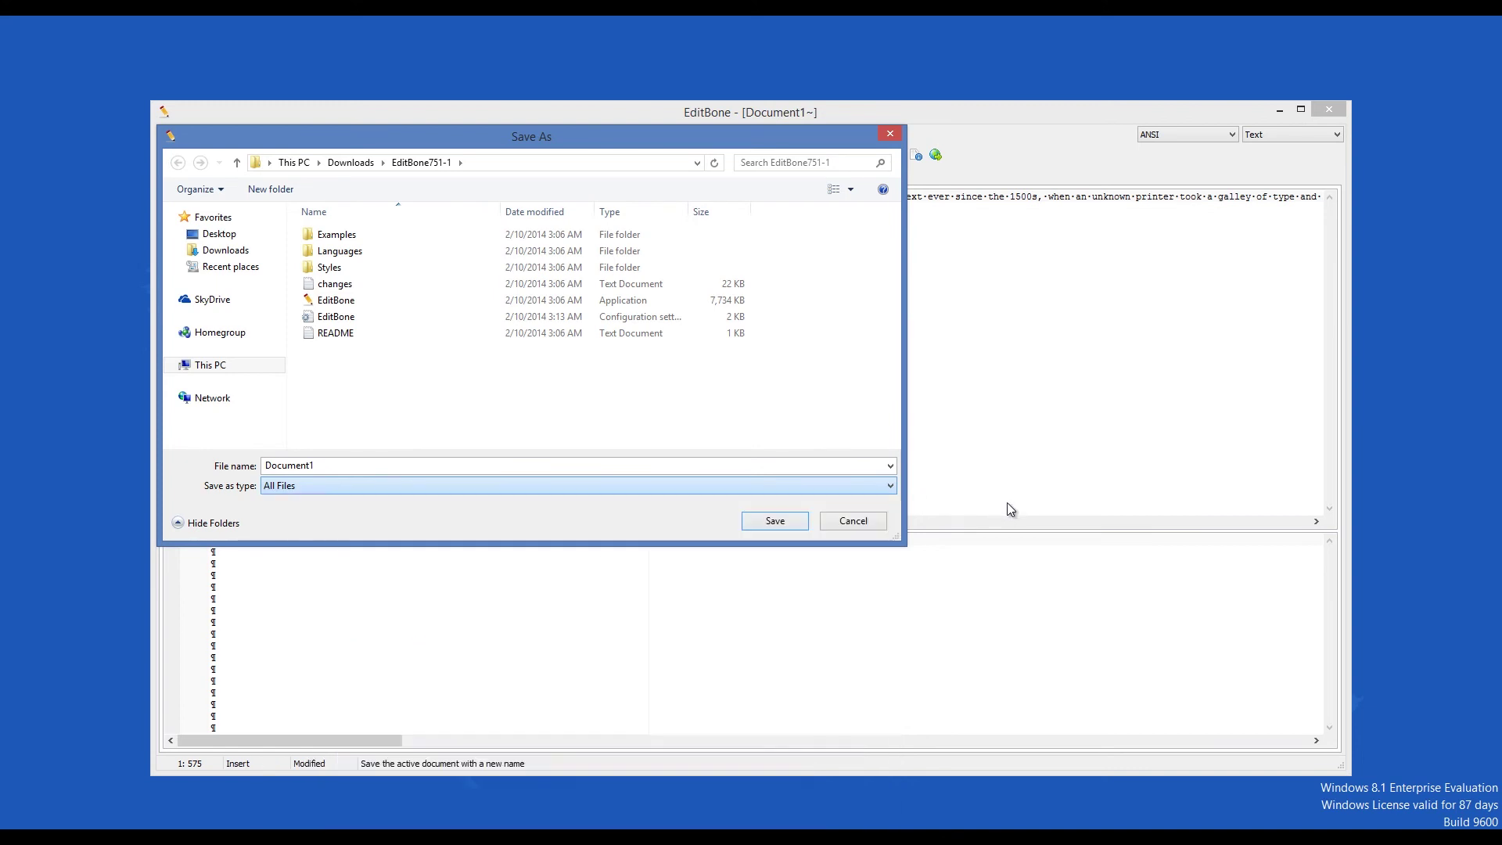
click(871, 523)
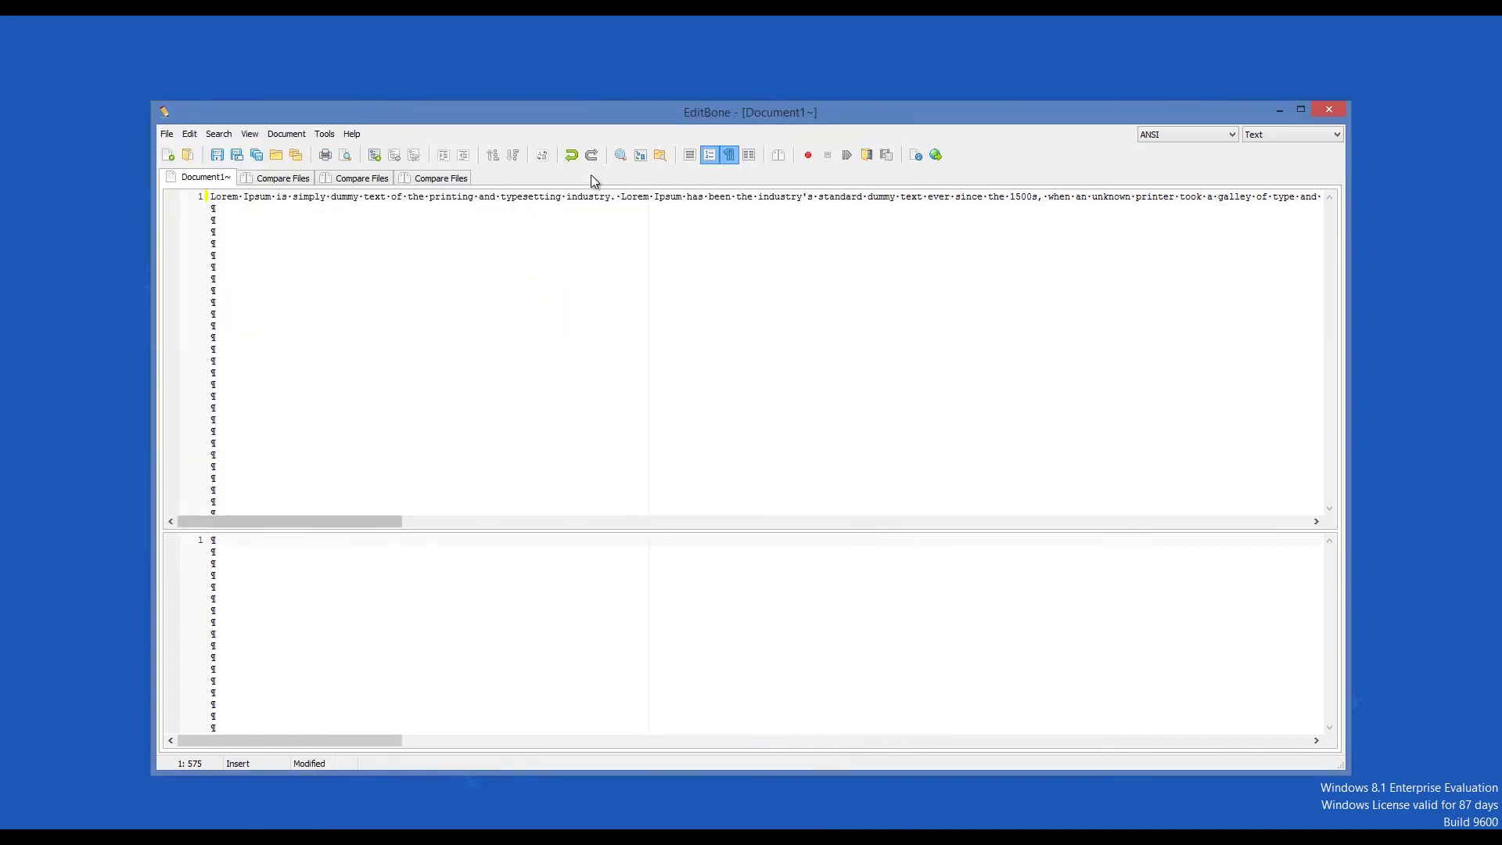
Undo the last edit in Document1, redo it and start a text search
click(571, 154)
click(592, 154)
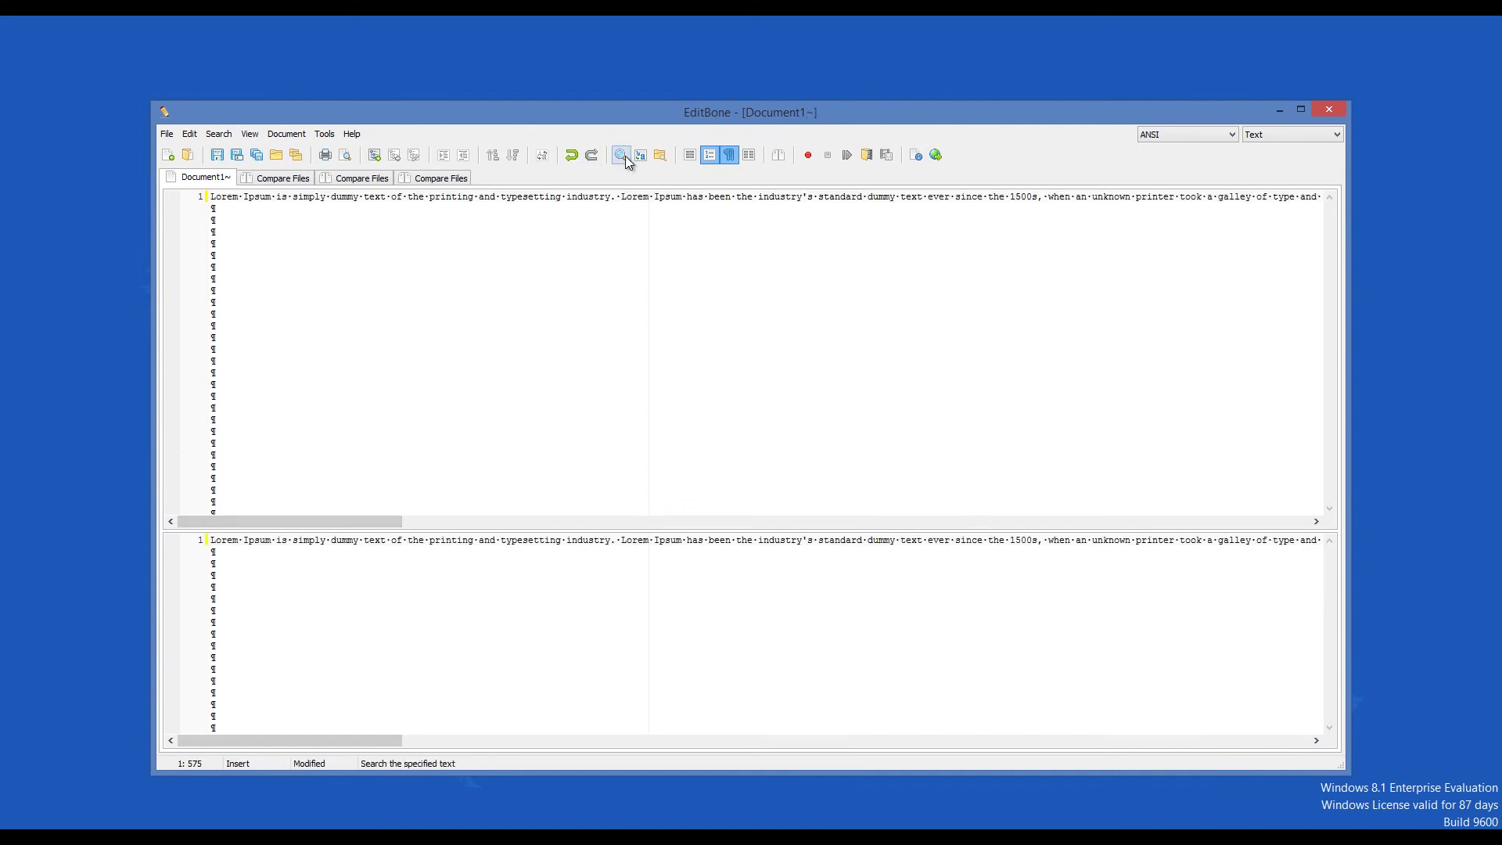
click(625, 158)
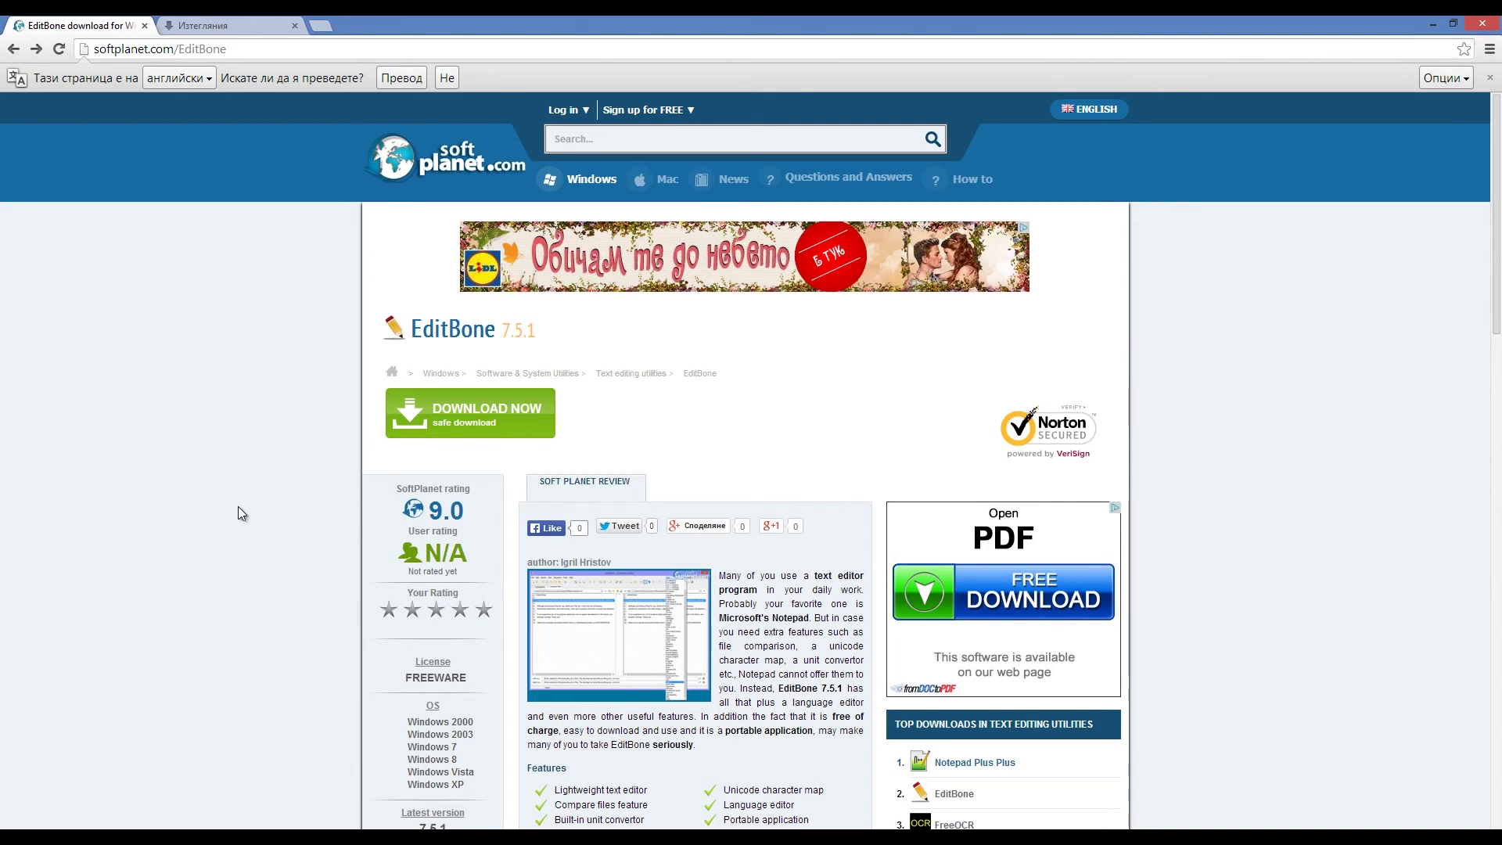
Skim the EditBone 7.5.1 review and feature list on the SoftPlanet page in the browser
scroll(239, 513, down, 6)
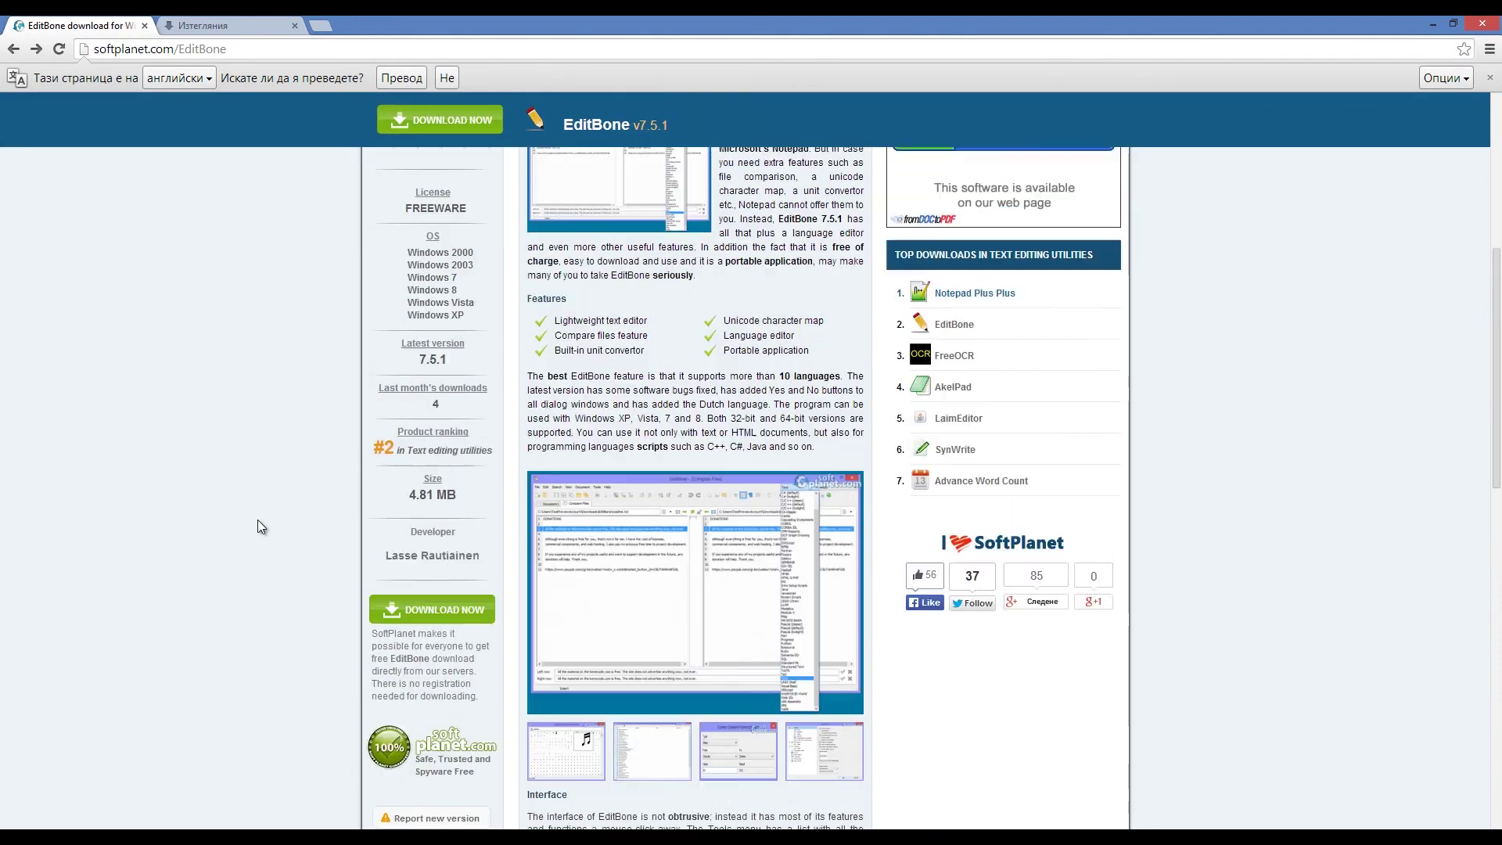
scroll(257, 521, up, 6)
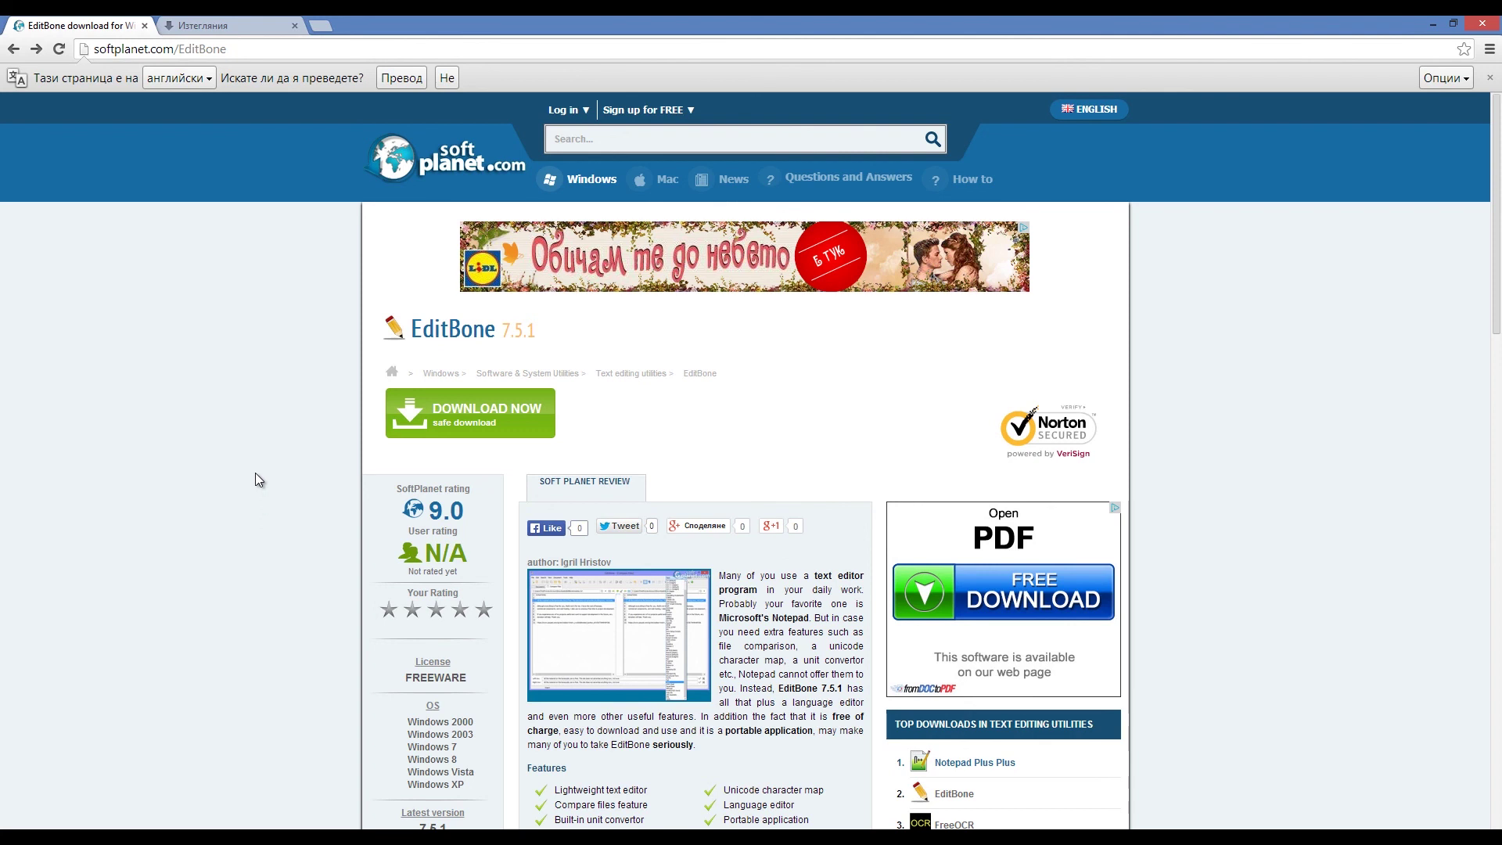